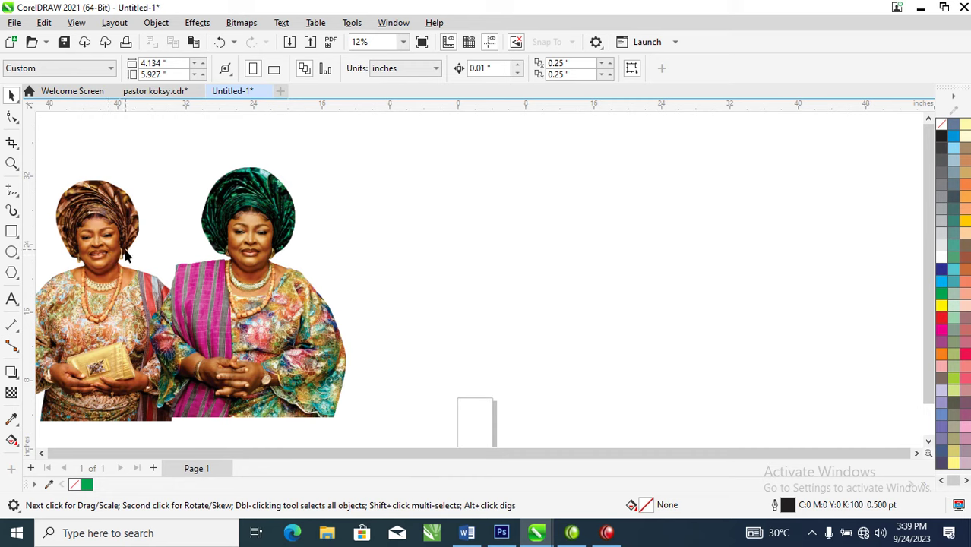
- Draw a polygon beside the portraits and set it to 6 sides
left_click(12, 274)
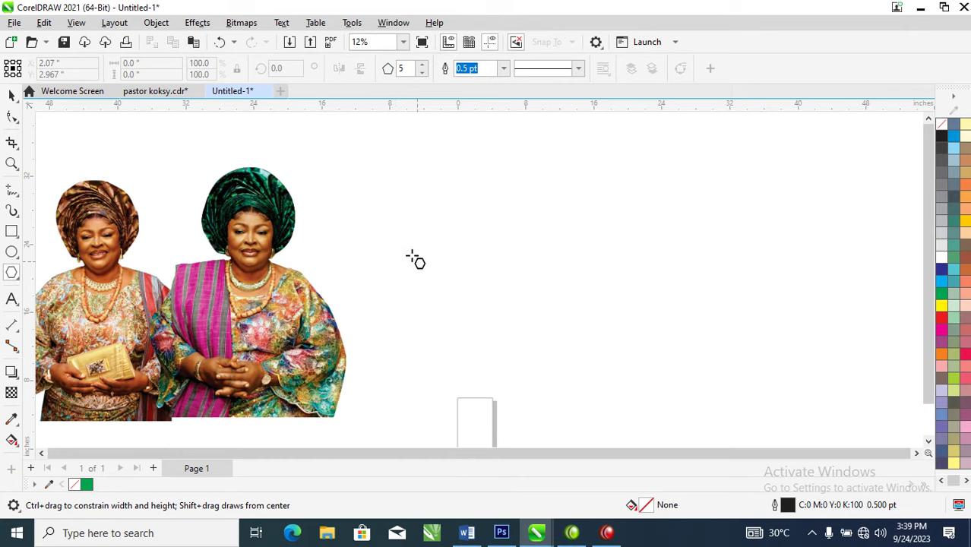
left_click_drag(384, 202, 407, 258)
left_click(402, 69)
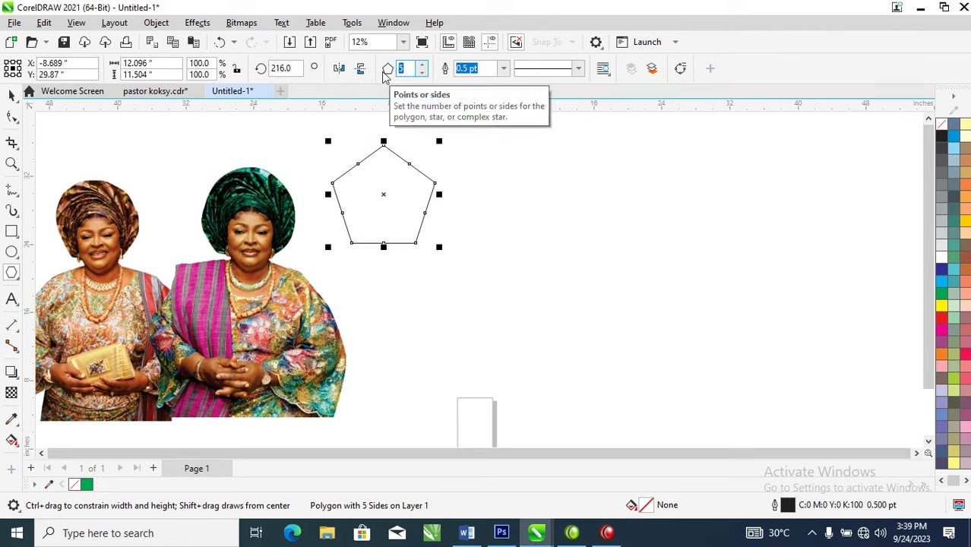
type("6")
key("Return")
- Rotate the hexagon to 180° and move it down and to the right
left_click(295, 68)
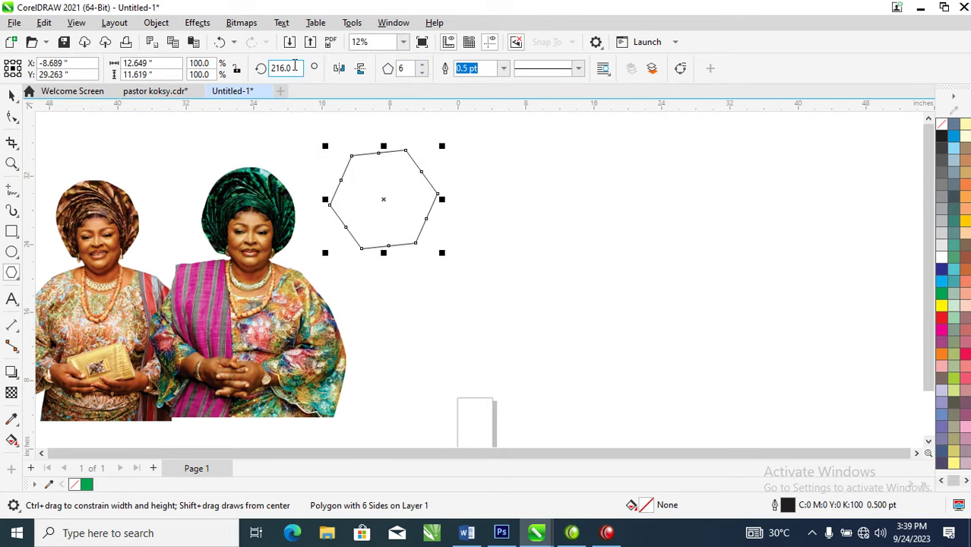
left_click_drag(297, 69, 261, 73)
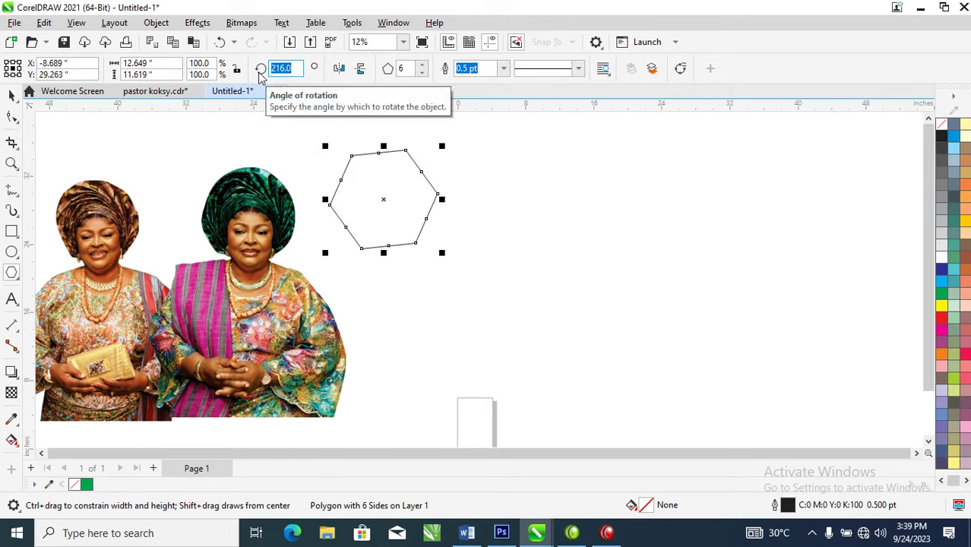
type("180")
key("Return")
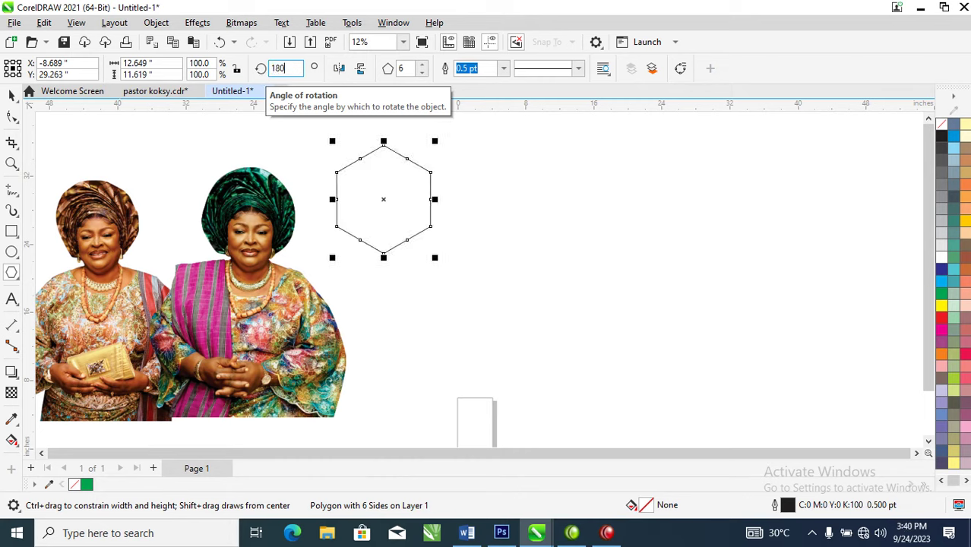
key("space")
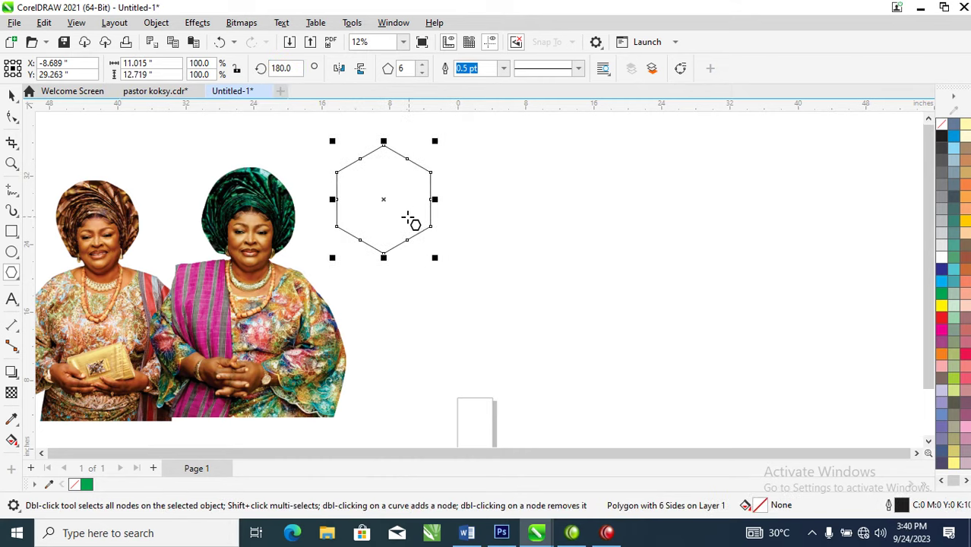
left_click_drag(392, 199, 429, 248)
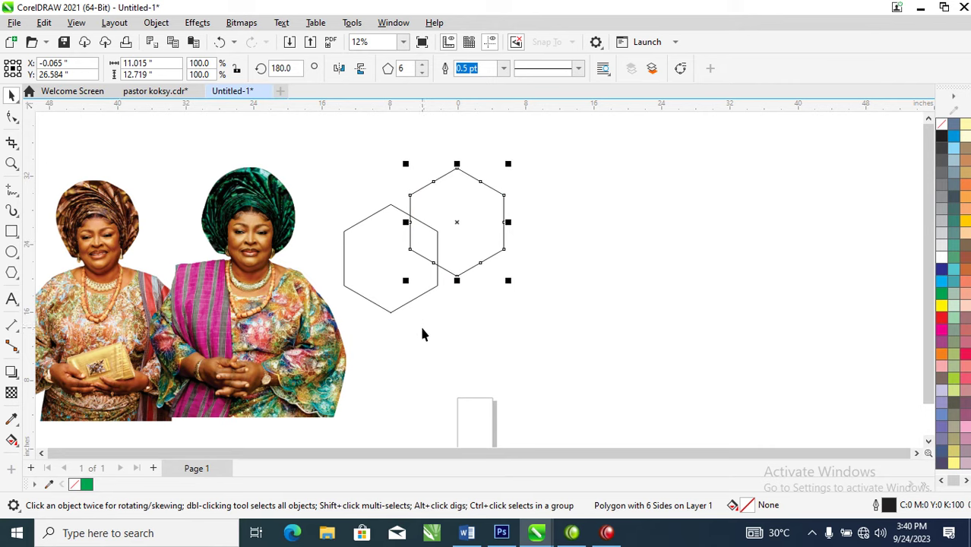
- Weld the three hexagons into one chain, add a copy below, shrink slightly, and combine both rows
key("ctrl+d")
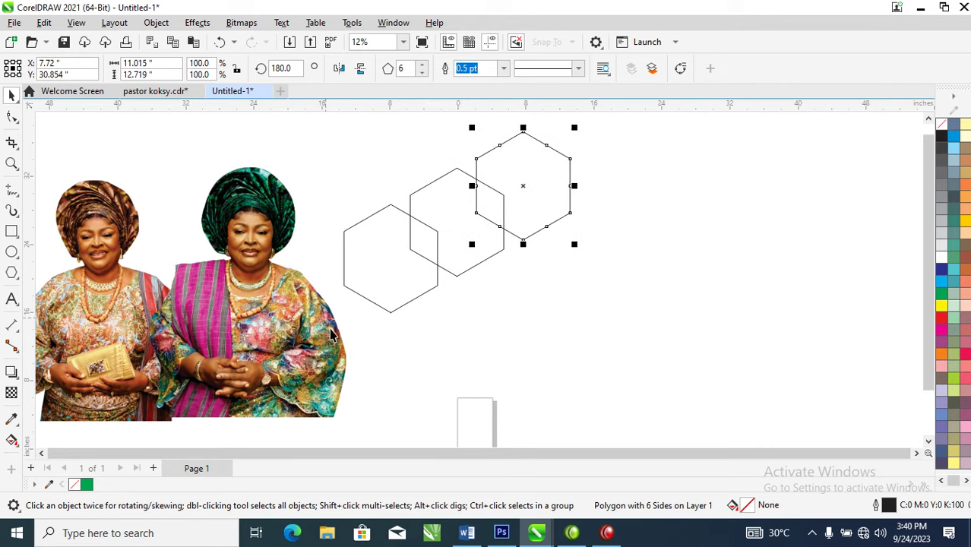
left_click_drag(628, 120, 302, 357)
left_click(416, 69)
left_click_drag(519, 187, 538, 295)
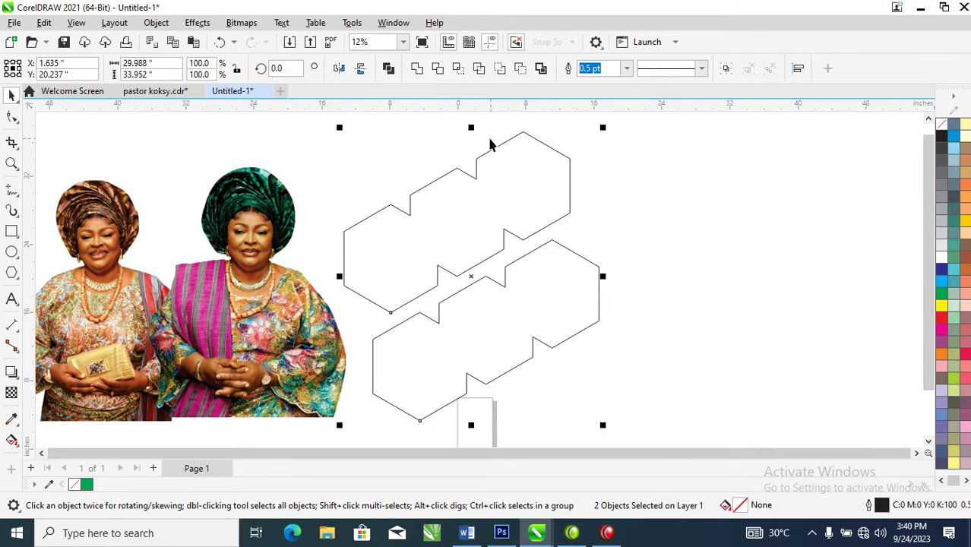
left_click_drag(472, 127, 473, 150)
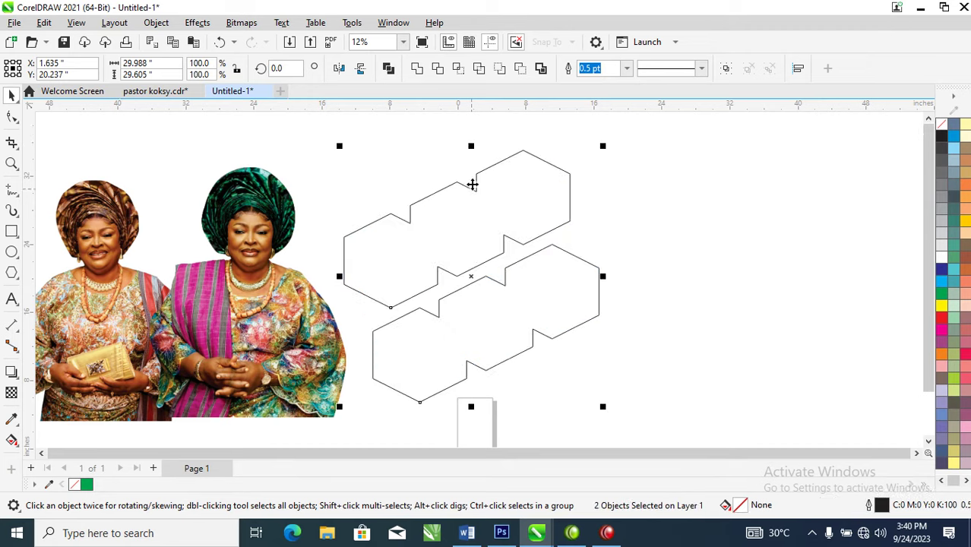
key("ctrl+l")
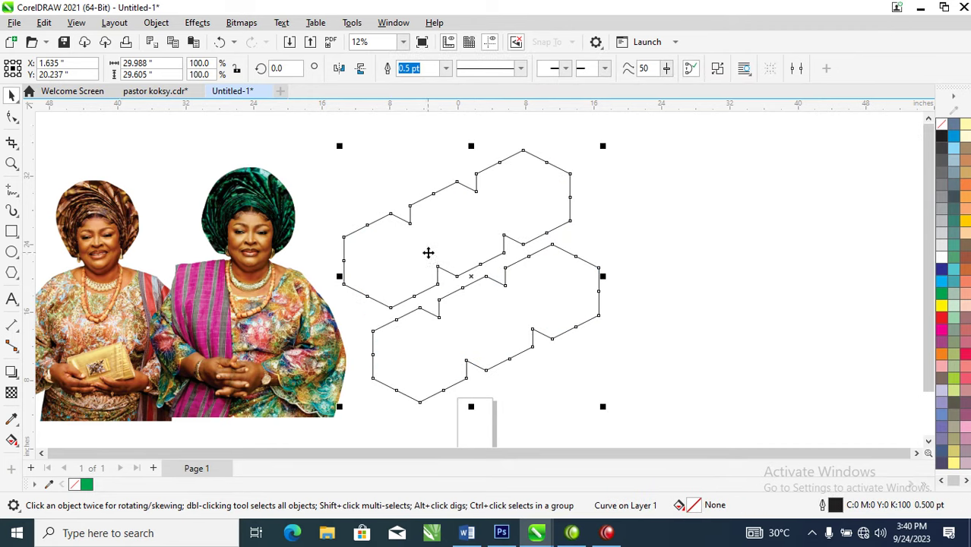
- Fill the hexagon chains with dark green C88 M49 Y89 K66, then select the head-wrap portrait
left_click(943, 295)
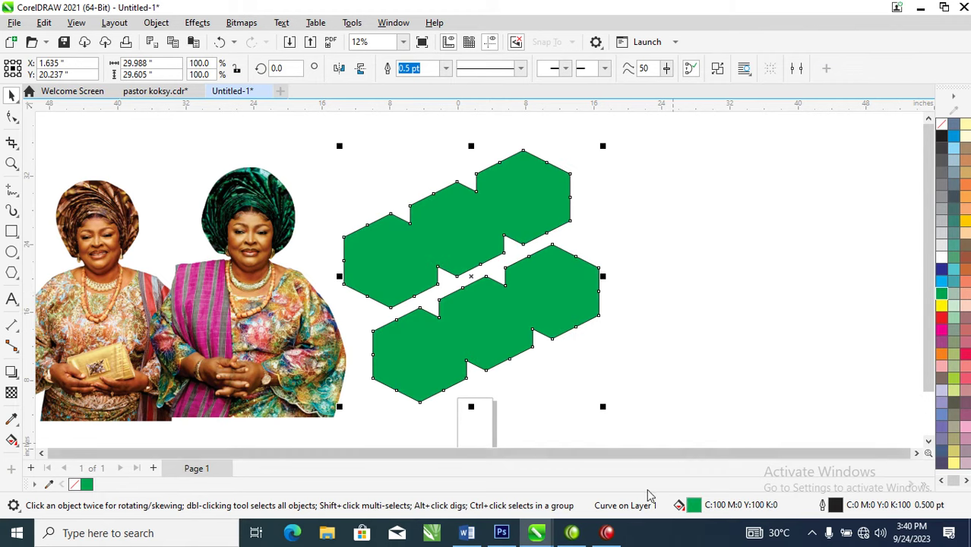
double_click(692, 506)
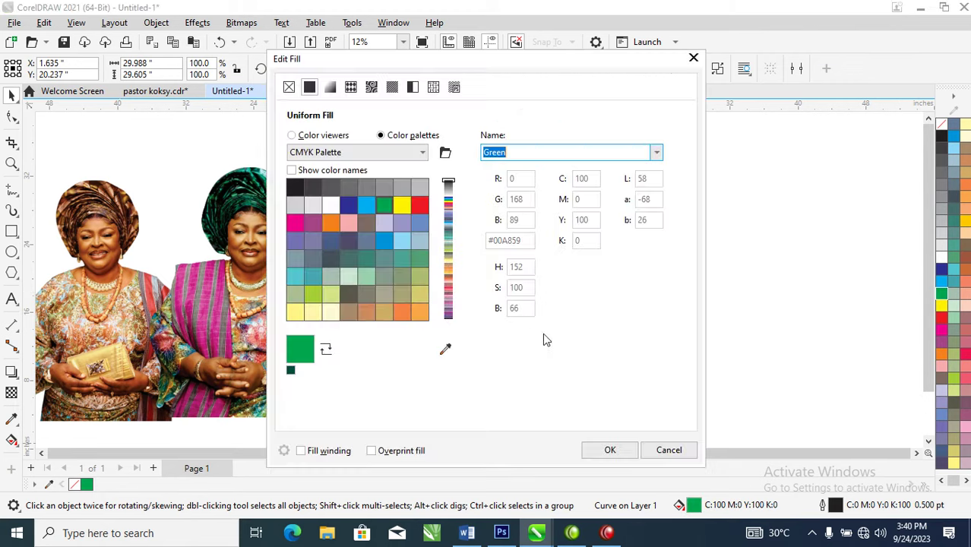
left_click(293, 136)
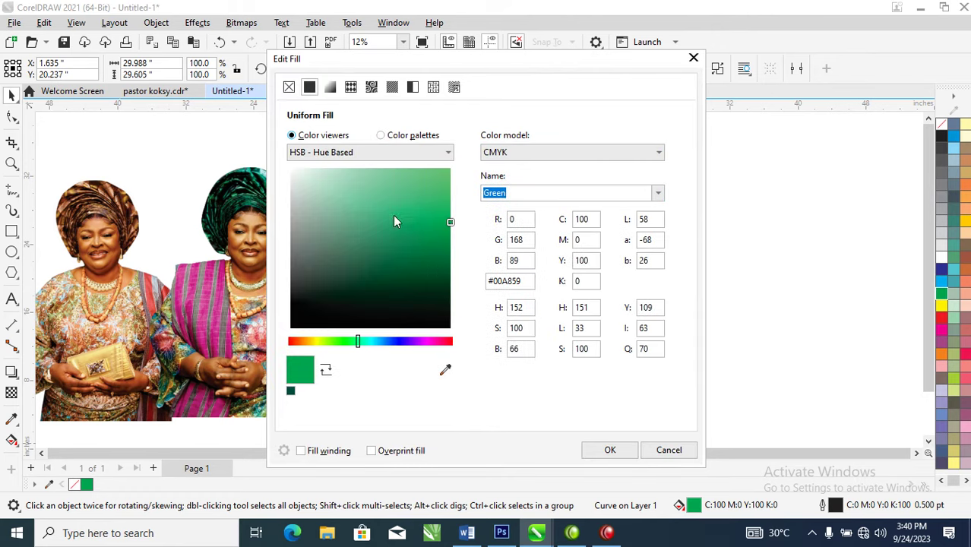
left_click(451, 287)
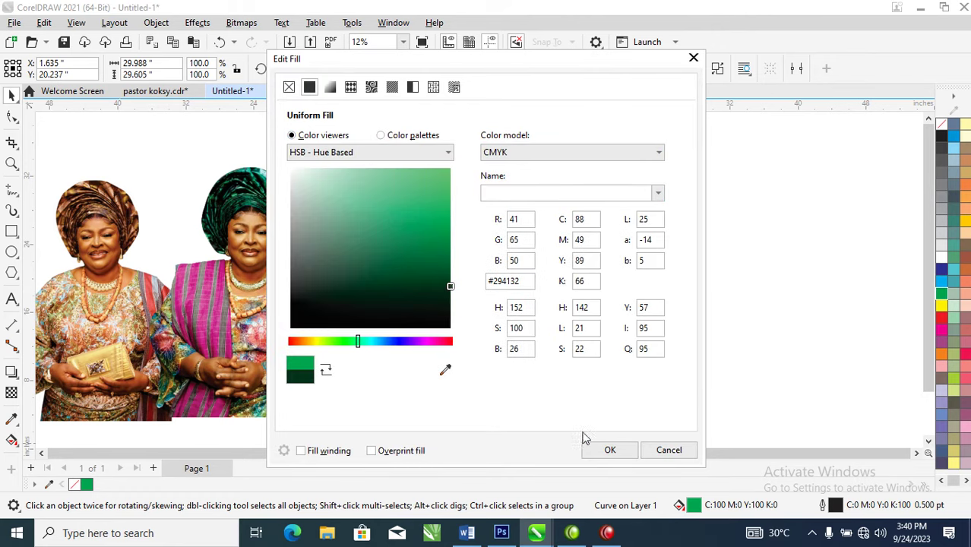
left_click(610, 450)
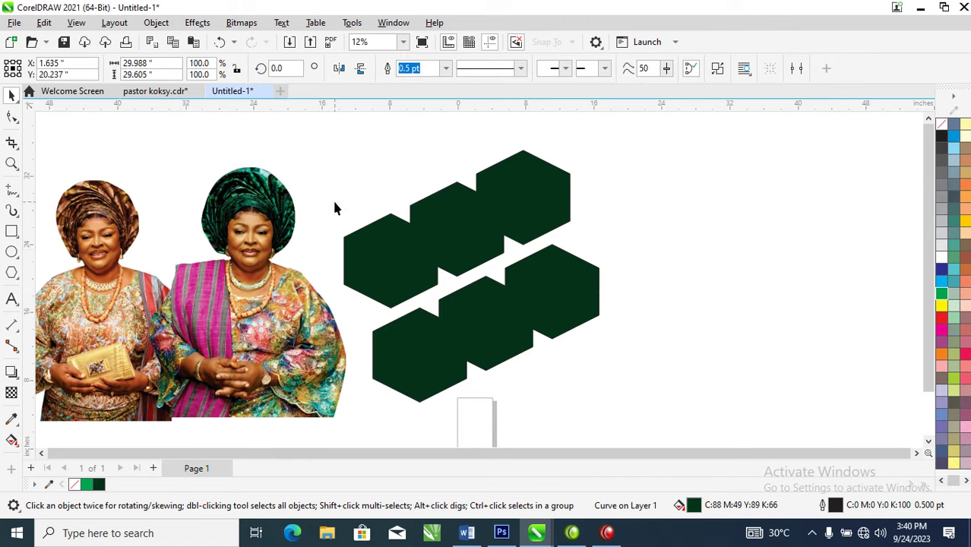
left_click(673, 243)
left_click(280, 295)
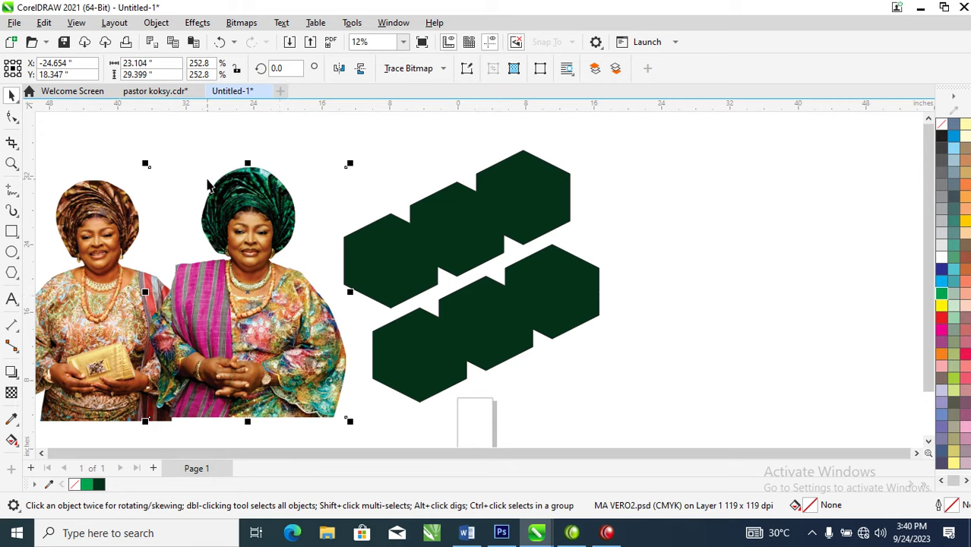
- PowerClip the green head-wrap portrait inside the dark green hexagon curve using Place Inside Frame
left_click(157, 24)
mouse_move(231, 50)
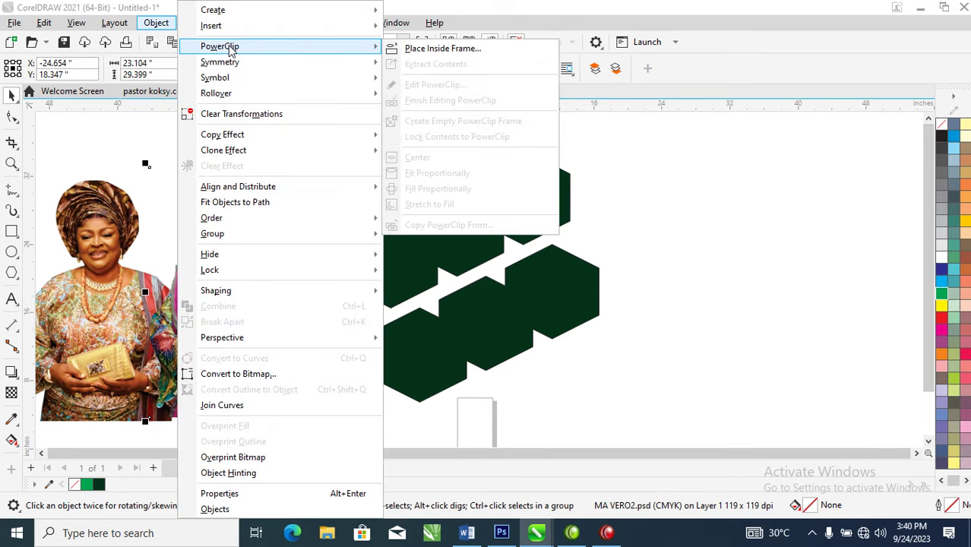
left_click(444, 48)
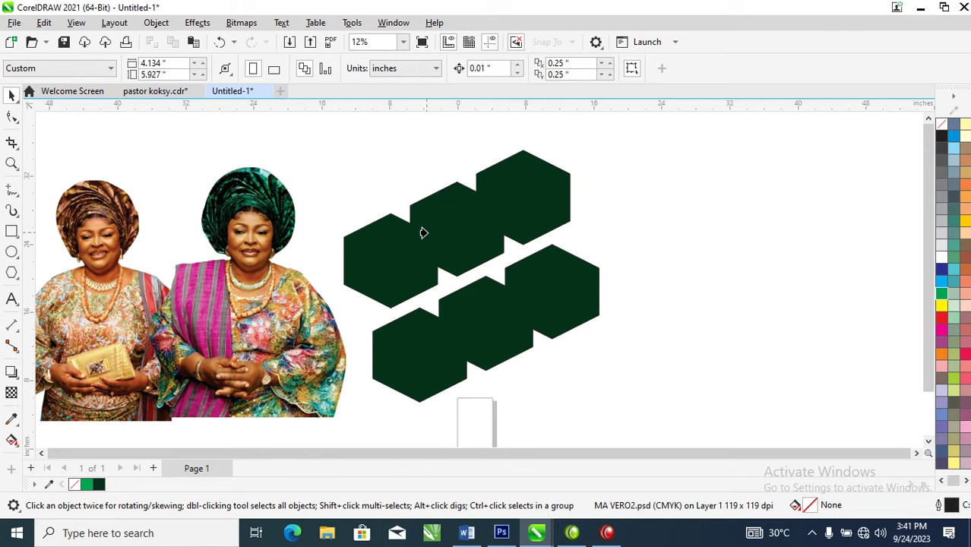
left_click_drag(423, 233, 426, 233)
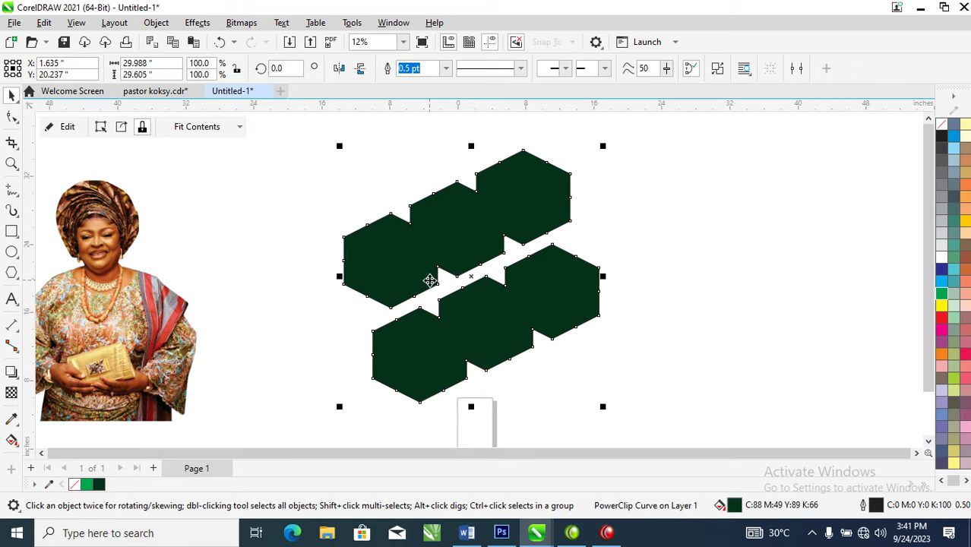
- Edit the PowerClip contents and move the portrait over the hexagon shapes
right_click(440, 241)
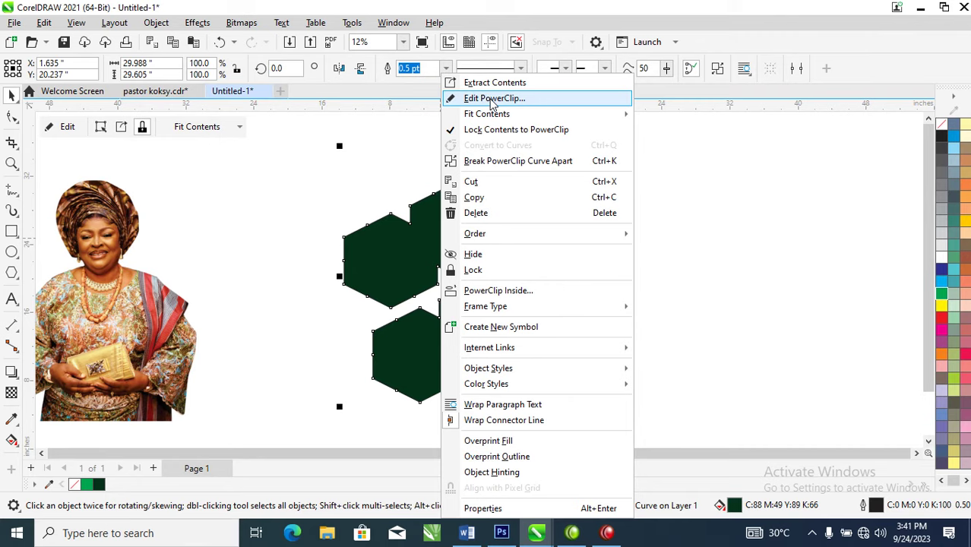
left_click(492, 100)
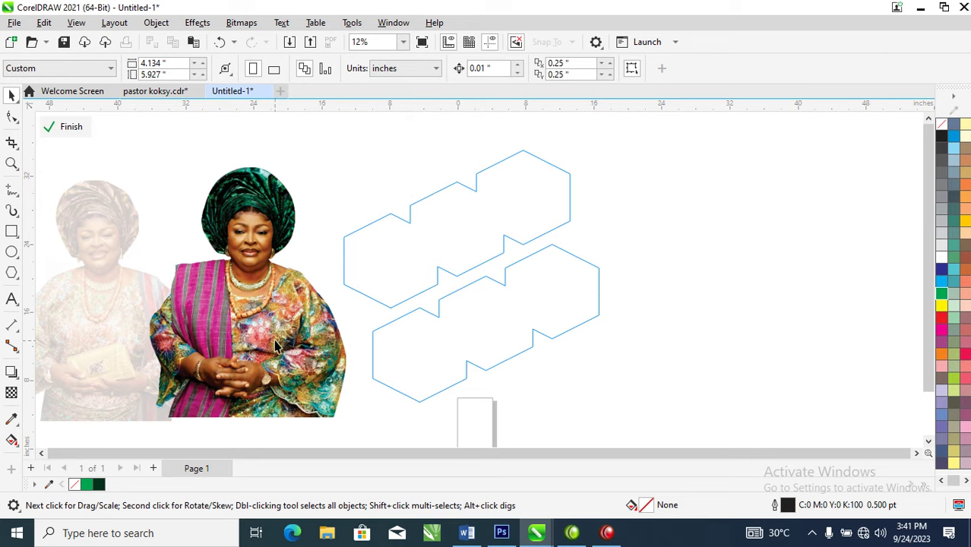
left_click_drag(291, 317, 503, 310)
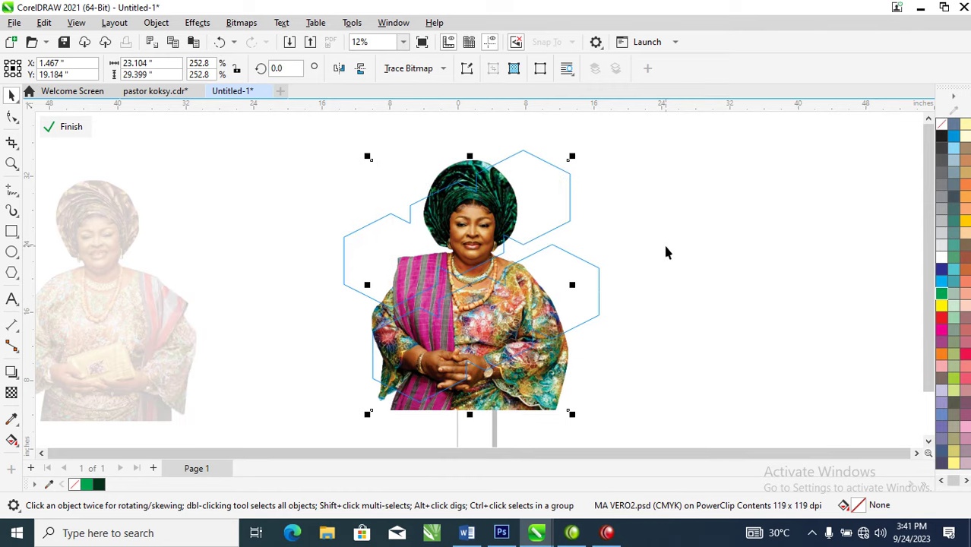
left_click(679, 229, "ctrl")
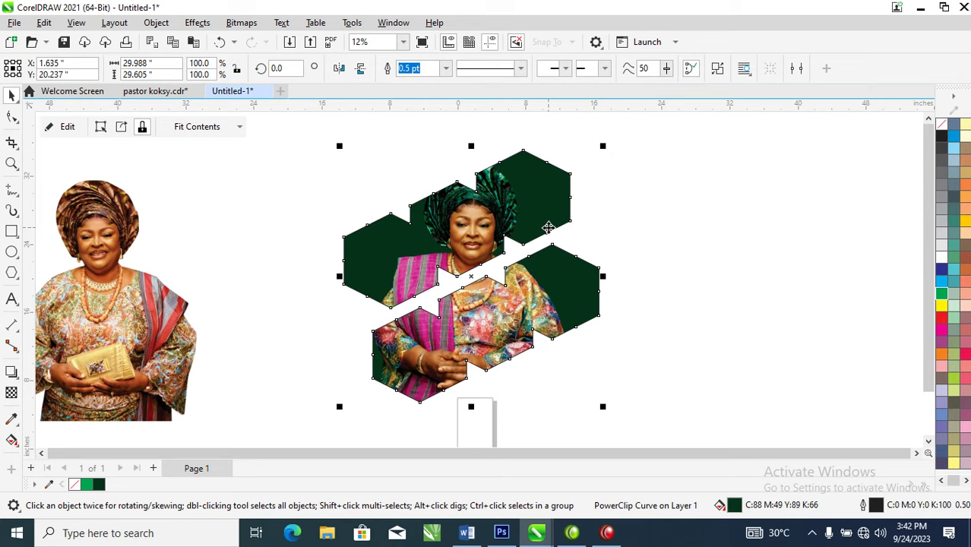
- Enlarge the portrait to 307.5% and raise it so her face sits in the top hexagon
left_click(477, 233, "ctrl")
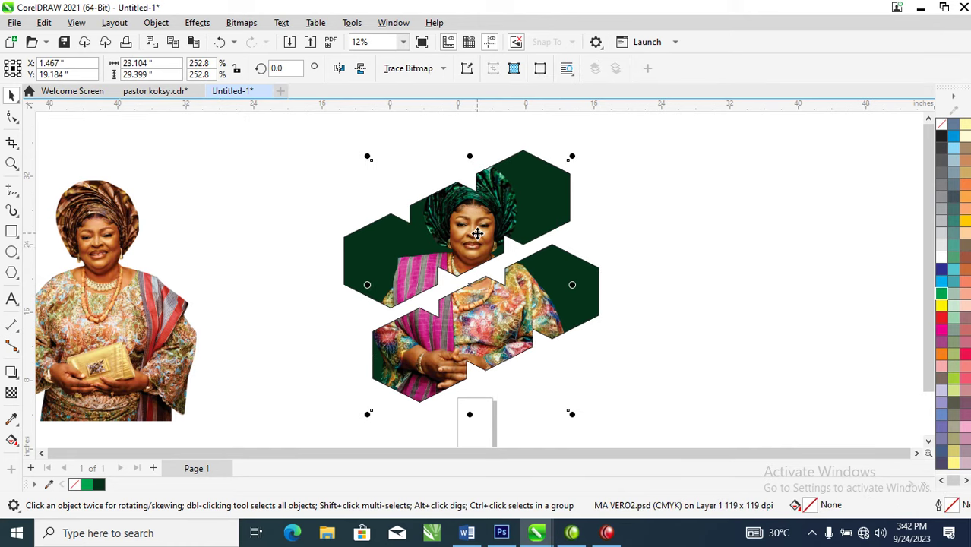
left_click_drag(477, 233, 486, 220)
left_click_drag(586, 407, 605, 427)
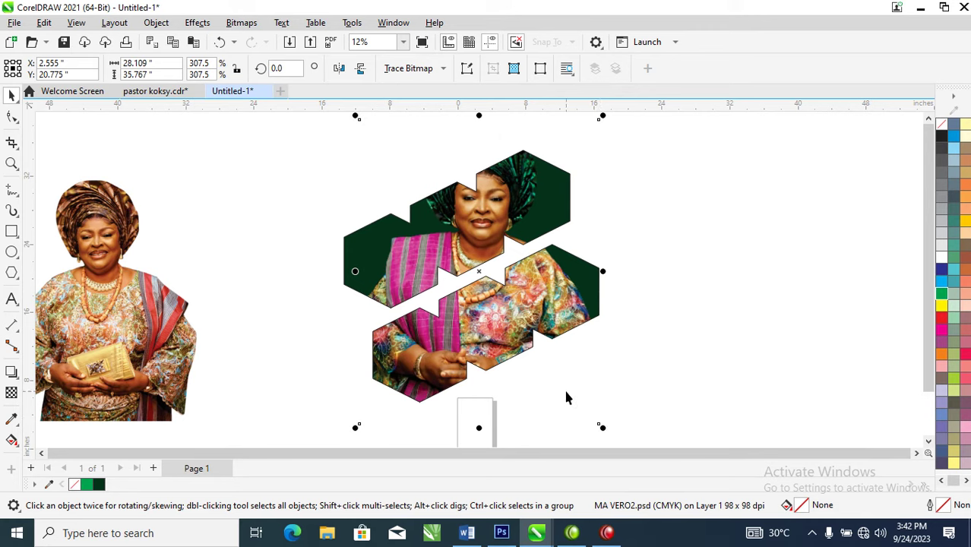
left_click_drag(532, 291, 534, 277)
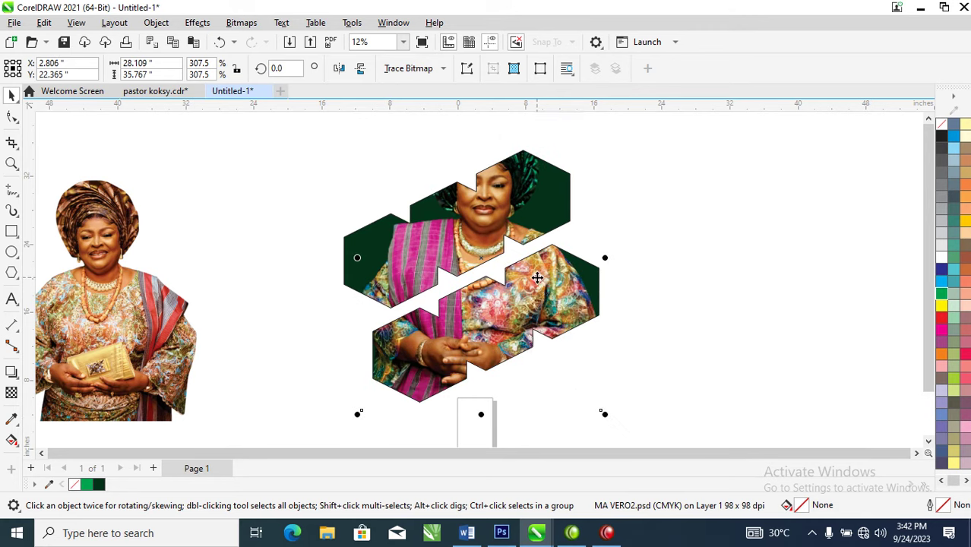
left_click(686, 238)
- Drop a copy of the hexagon portrait to the right and centre-align it on the original
scroll(596, 286, "down", 2)
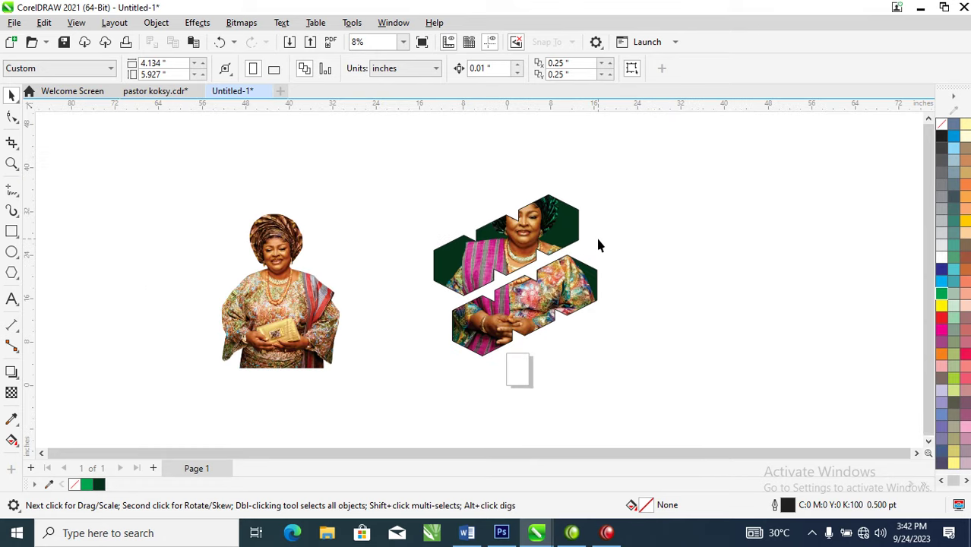
left_click_drag(507, 261, 687, 262)
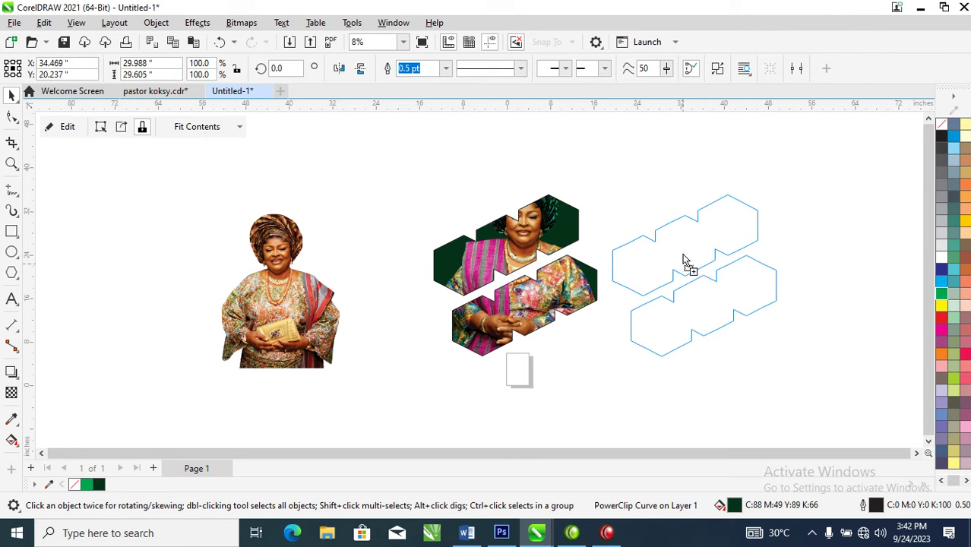
left_click_drag(683, 256, 683, 256)
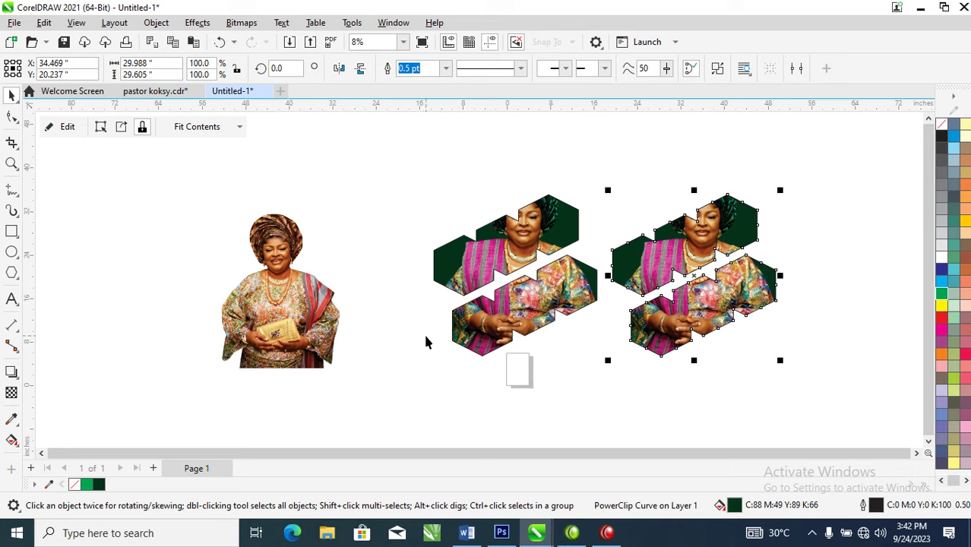
left_click(482, 266, "shift")
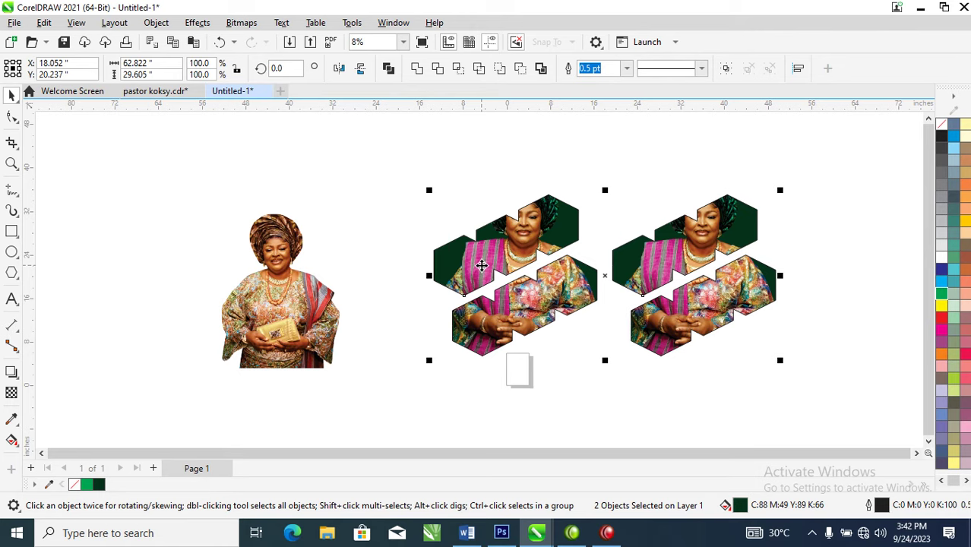
key("c")
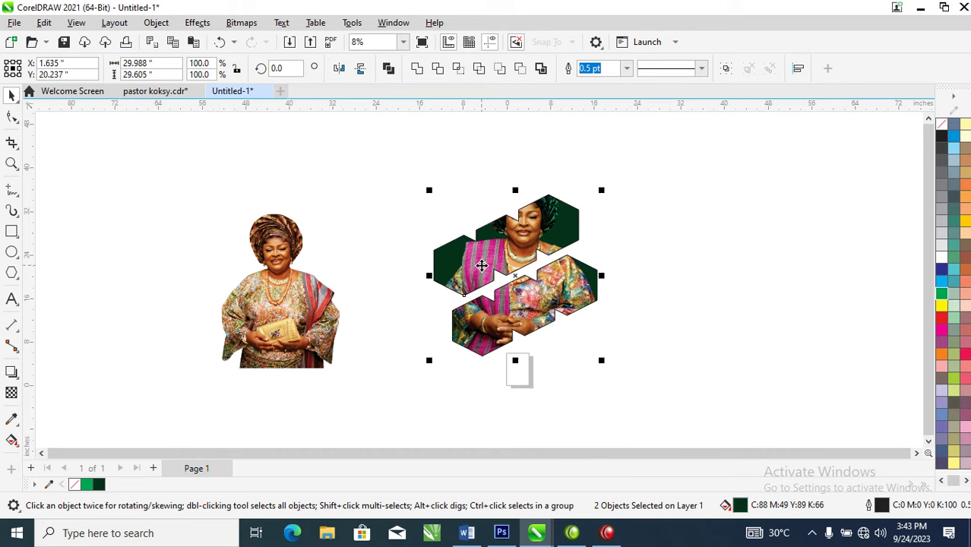
left_click(690, 206)
left_click(555, 243)
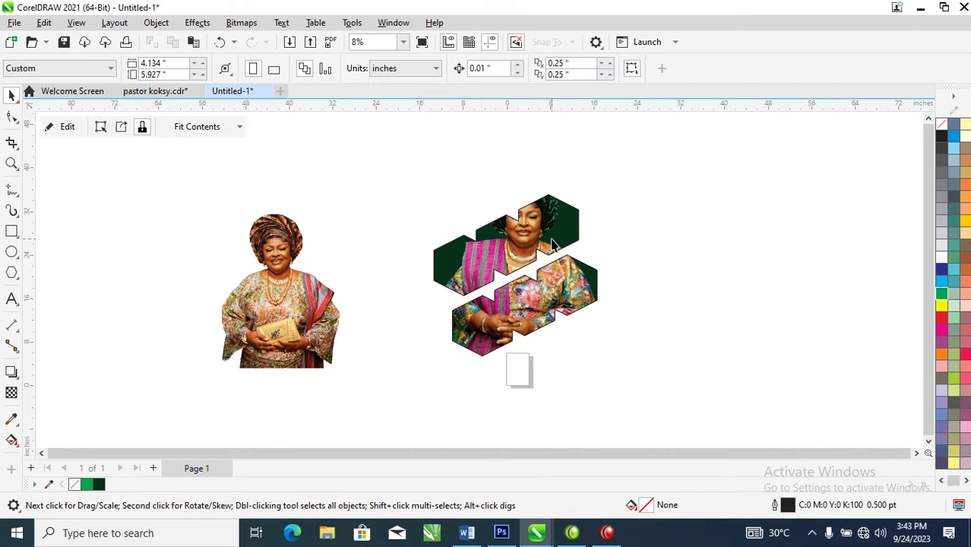
- Extract the photo from the top copy and crop its bottom edge up to the head
right_click(554, 246)
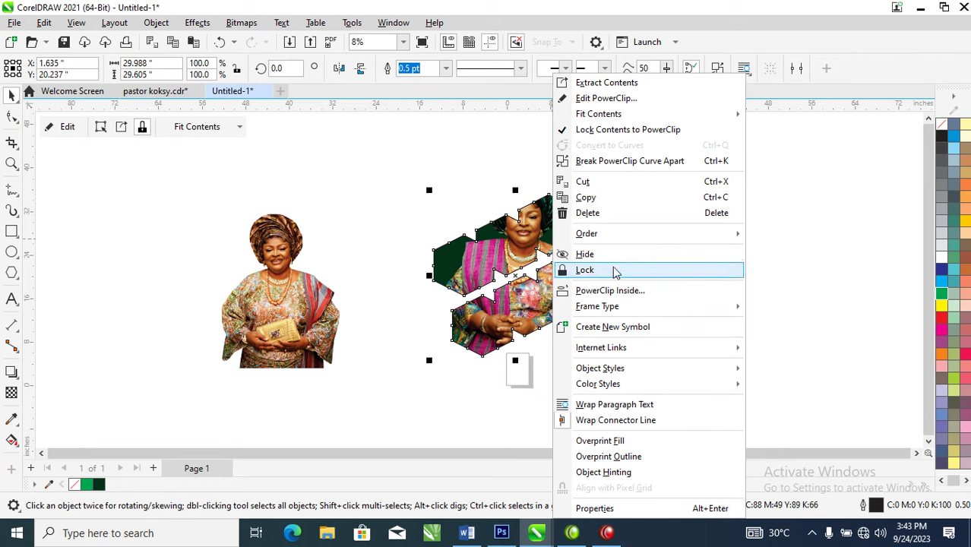
left_click(606, 86)
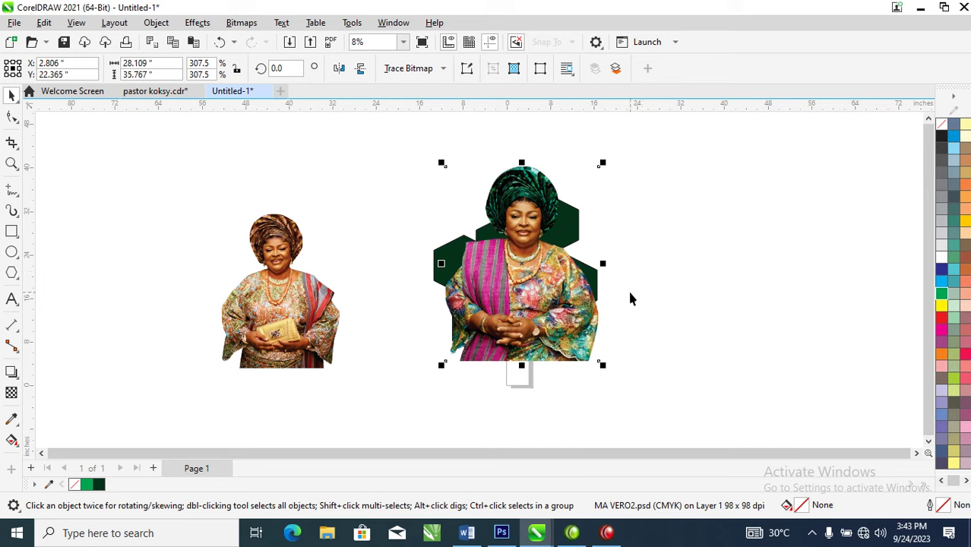
left_click(12, 118)
left_click_drag(398, 326, 674, 392)
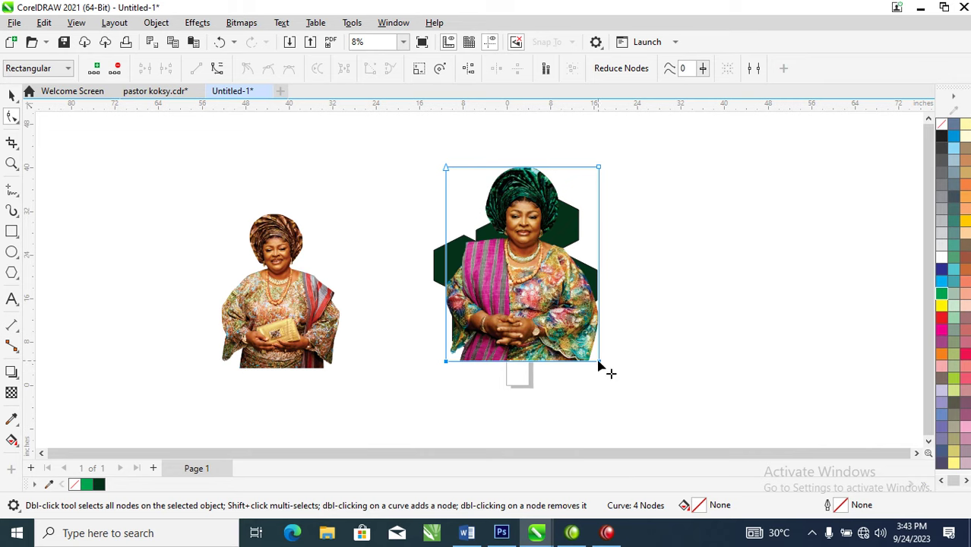
left_click_drag(599, 362, 599, 246)
- Select the empty hexagon copy, then marquee-select the whole hexagon portrait composition
key("space")
left_click(684, 259)
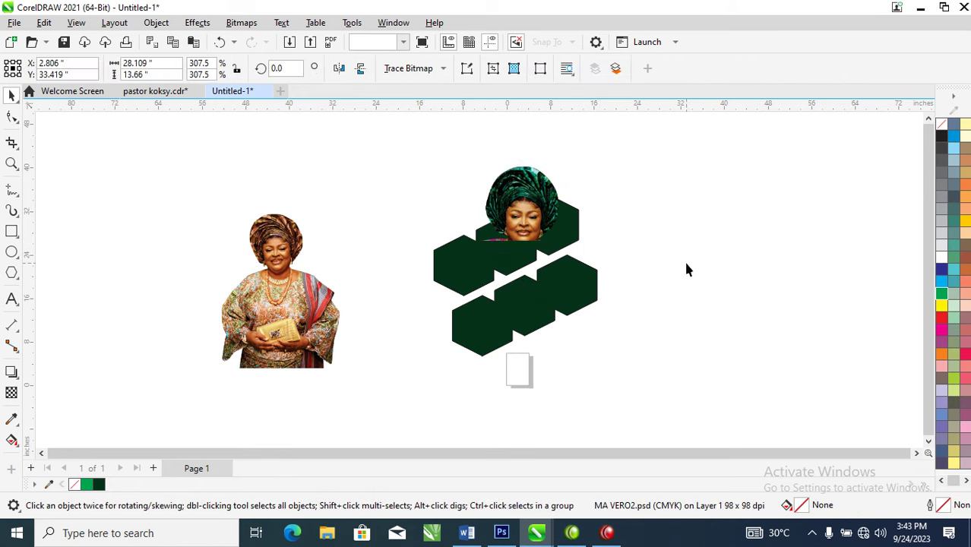
left_click(560, 301)
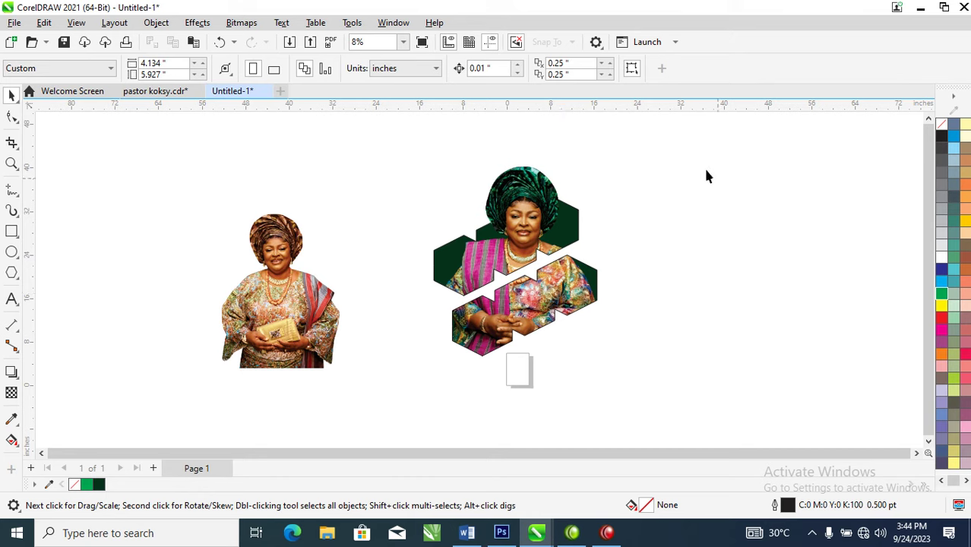
left_click_drag(376, 149, 727, 414)
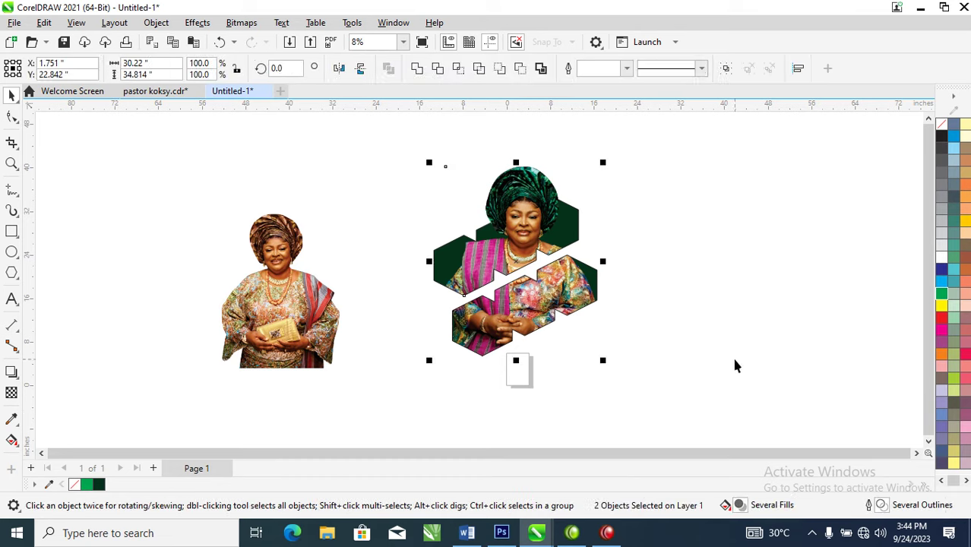
- Set the outline to No Color for the hexagon portrait and head, then zoom in on it
right_click(948, 127)
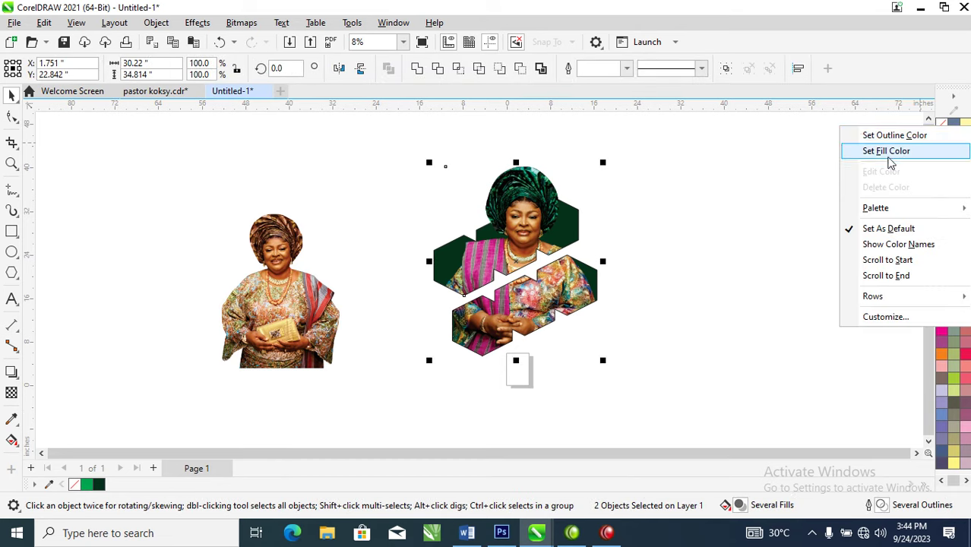
left_click(897, 136)
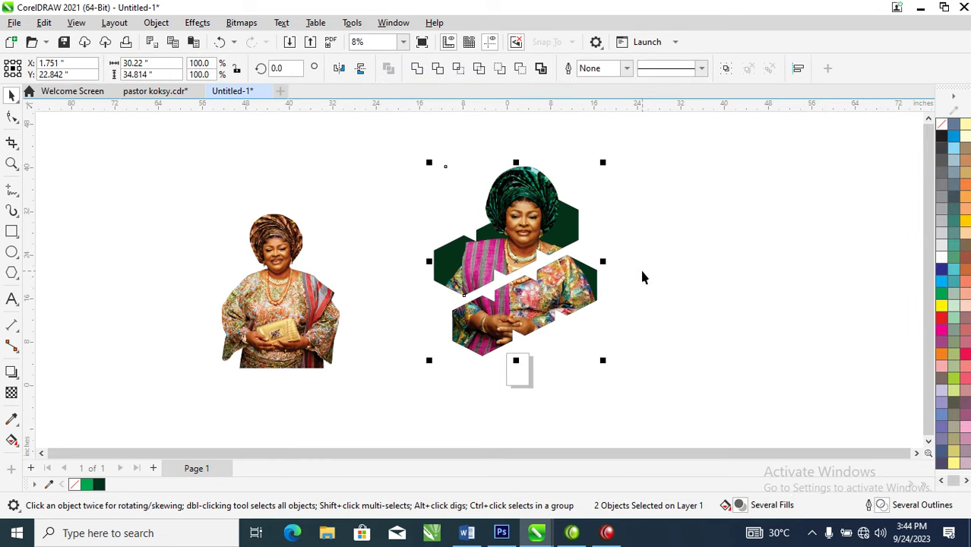
key("z")
left_click_drag(379, 149, 700, 368)
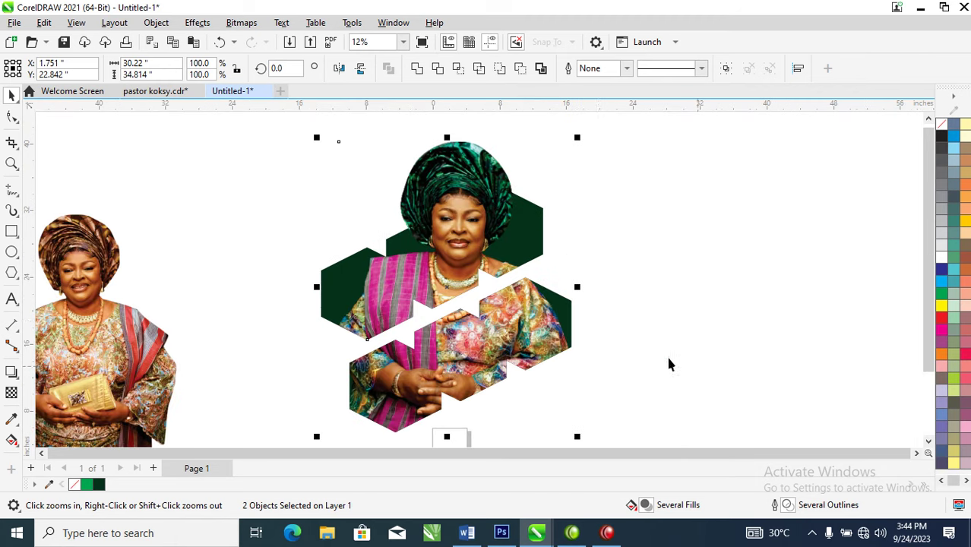
right_click(553, 296)
left_click_drag(184, 144, 832, 392)
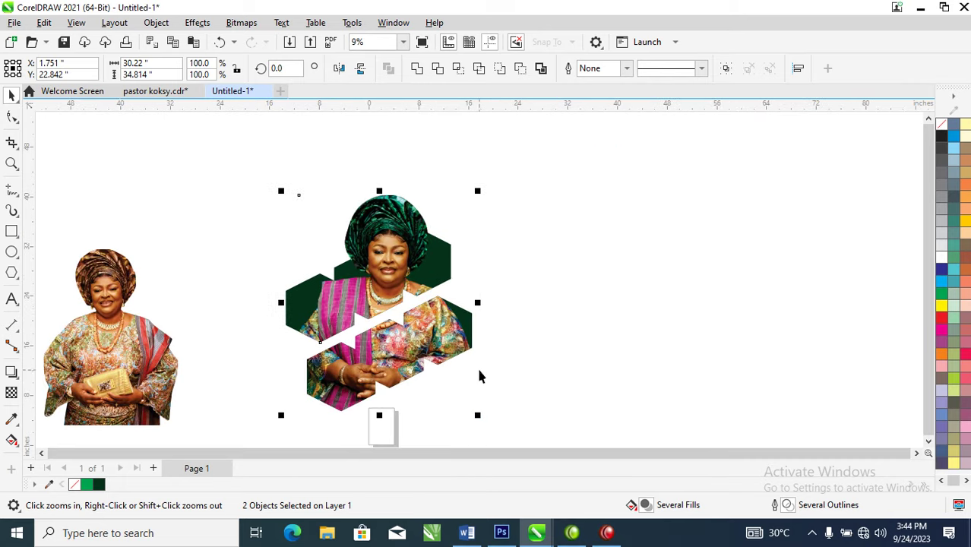
left_click(12, 254)
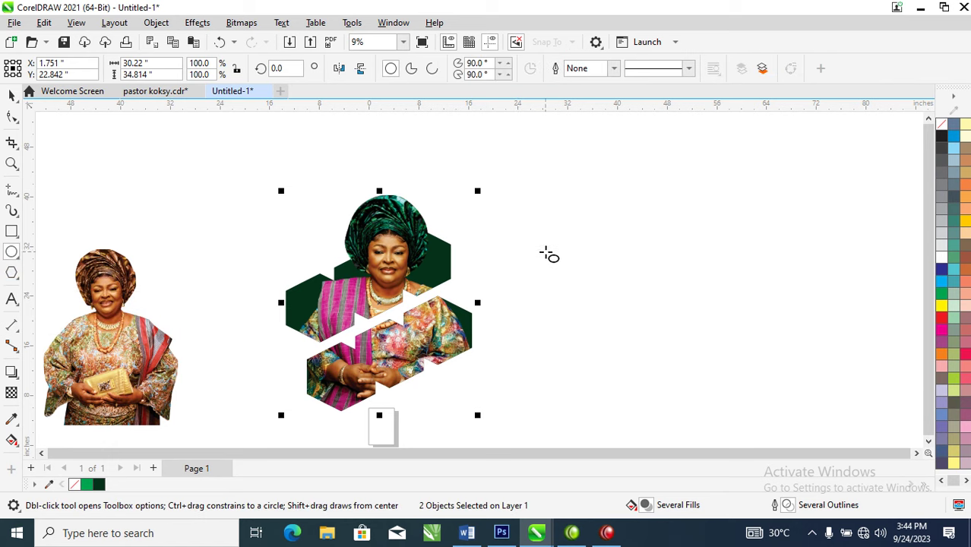
- Draw a large circle with two smaller concentric copies and combine them into a ring
left_click_drag(516, 180, 700, 312)
key("space")
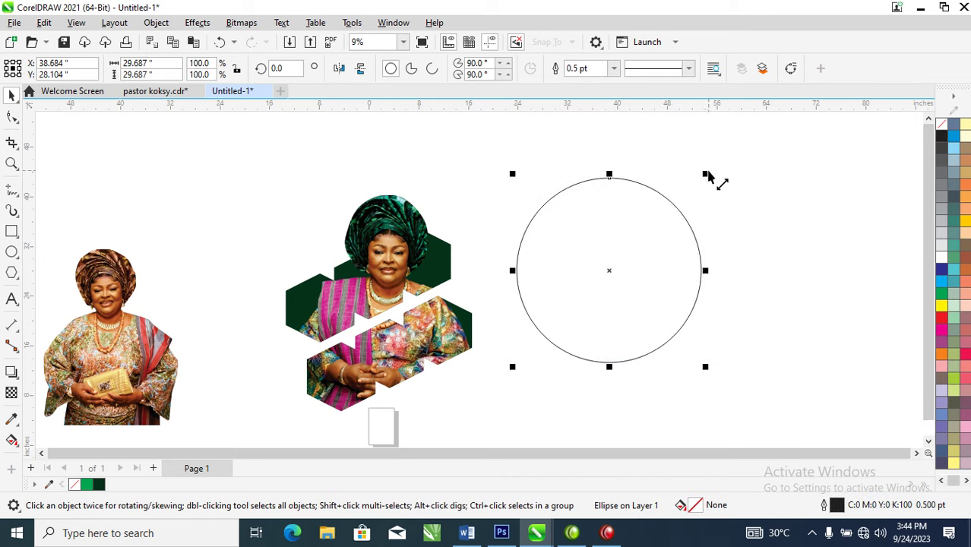
left_click_drag(705, 176, 689, 196)
left_click_drag(770, 155, 493, 400)
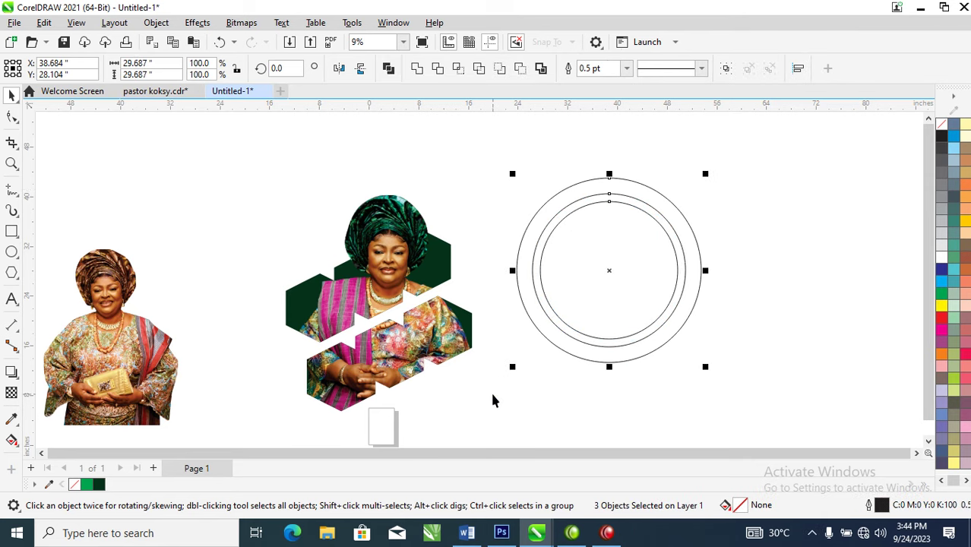
key("ctrl+l")
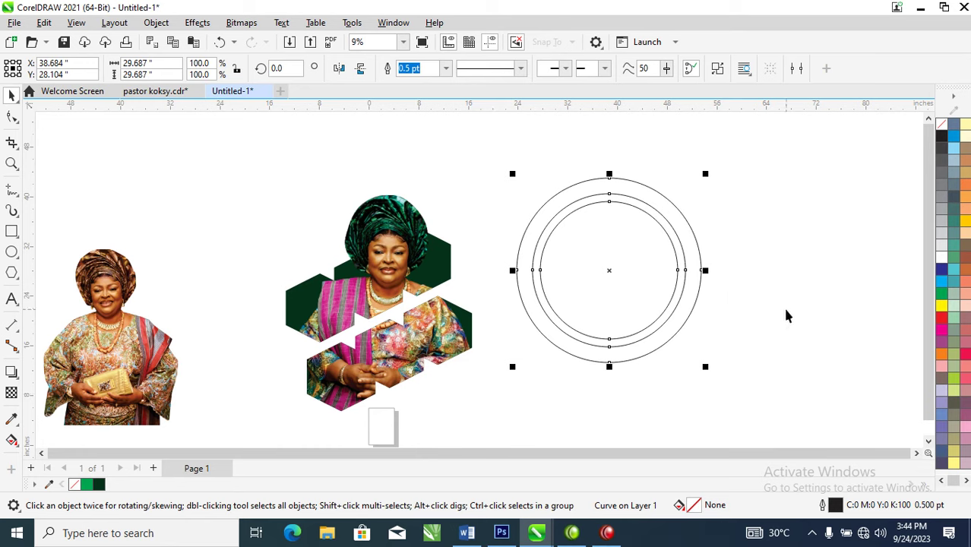
- Fill the ring and circle with brown #9F6D39, remove their outline, and select the left portrait
left_click(966, 170)
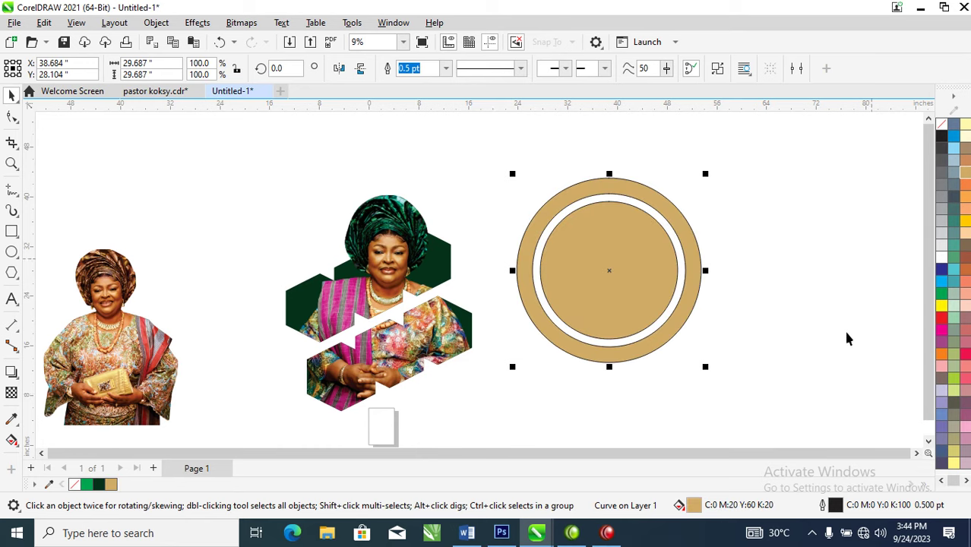
double_click(694, 505)
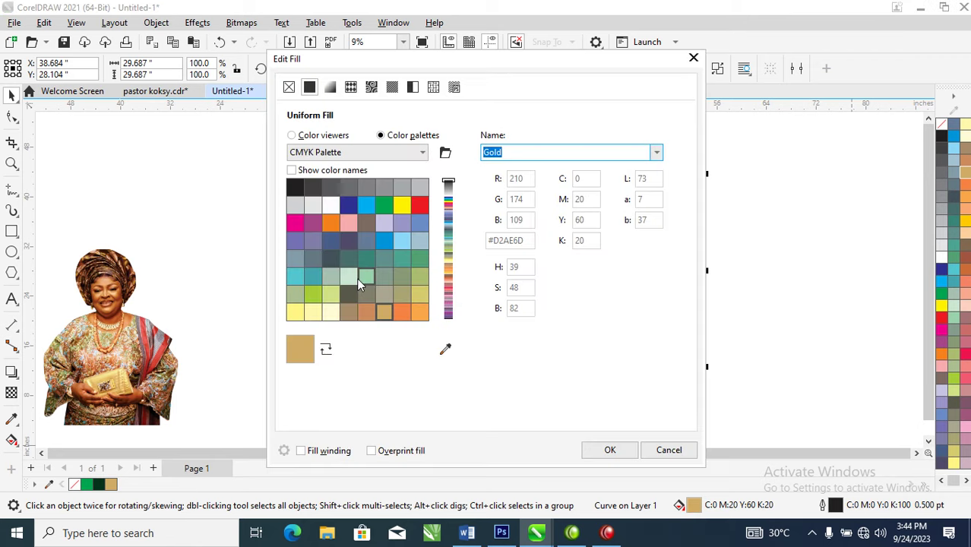
left_click(317, 137)
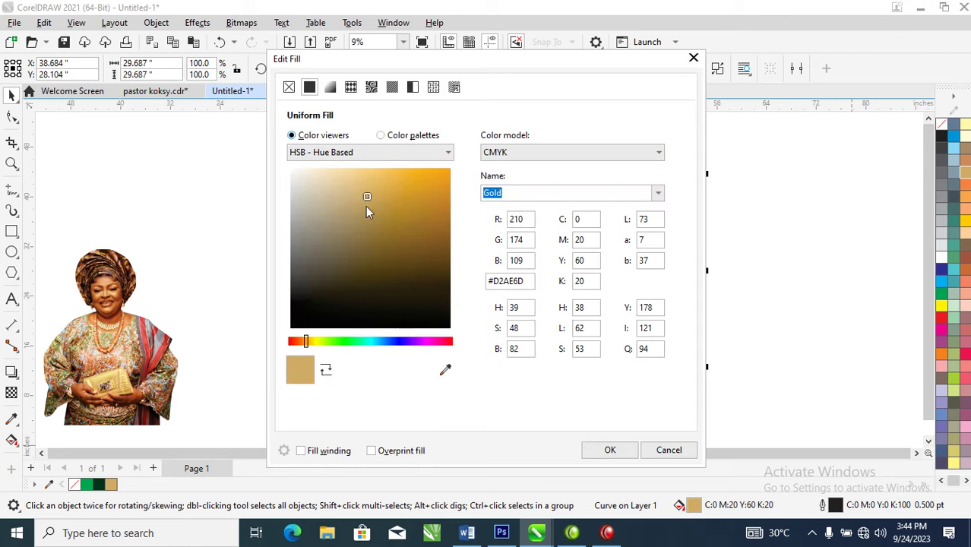
left_click(447, 228)
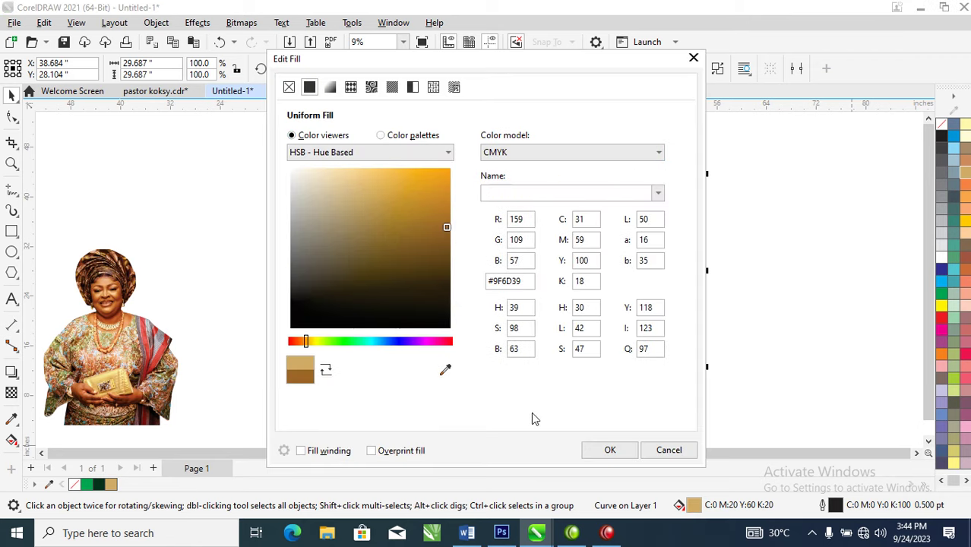
left_click(610, 450)
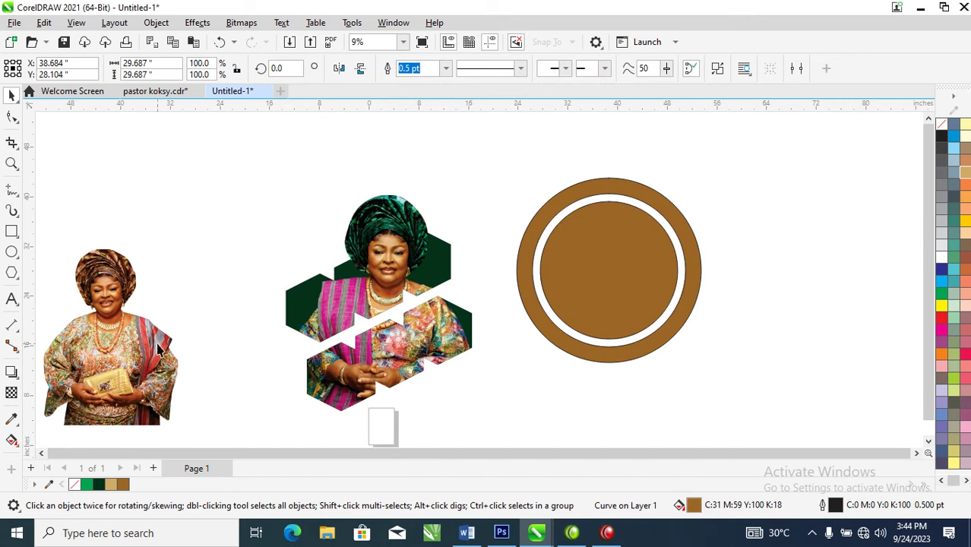
left_click(664, 298)
right_click(942, 124)
left_click(901, 134)
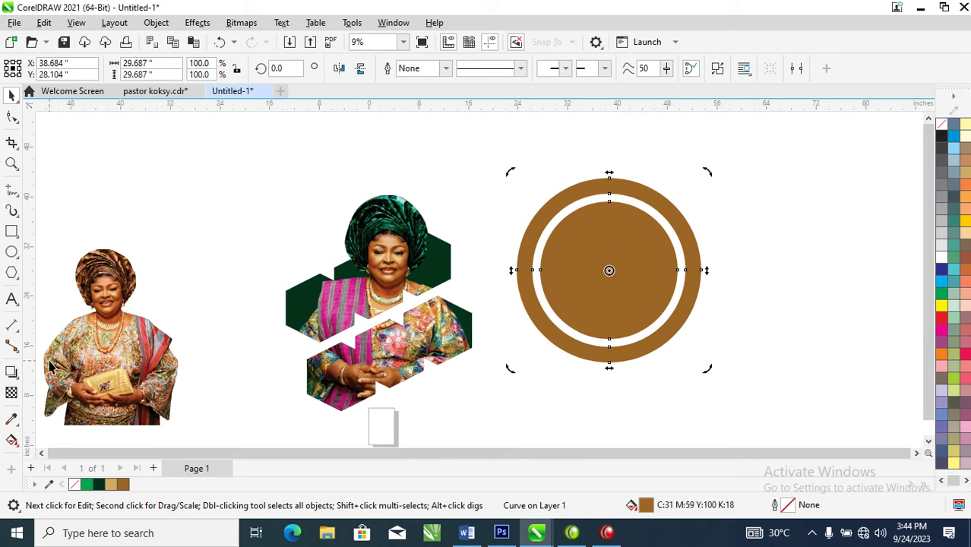
left_click(165, 352)
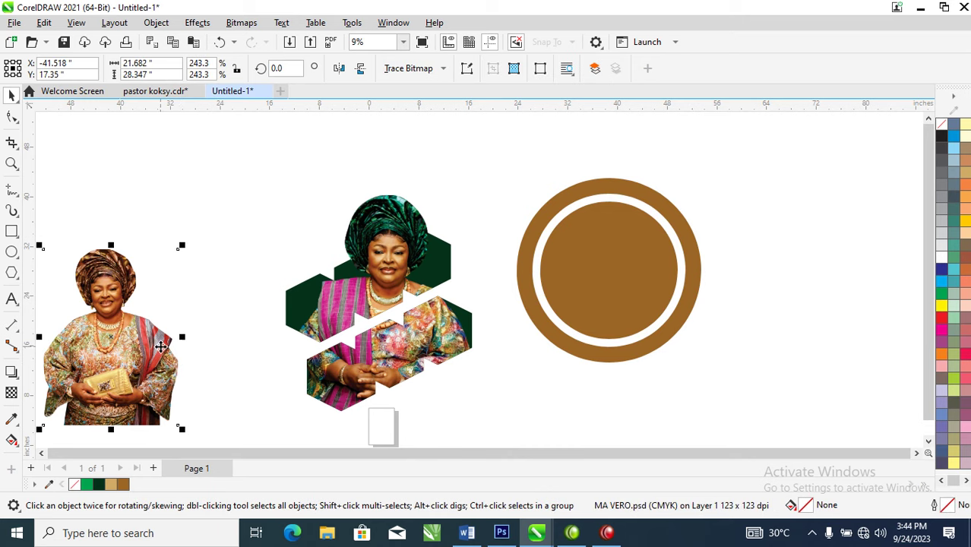
- PowerClip the left portrait inside the brown circle using Place Inside Frame
left_click(155, 22)
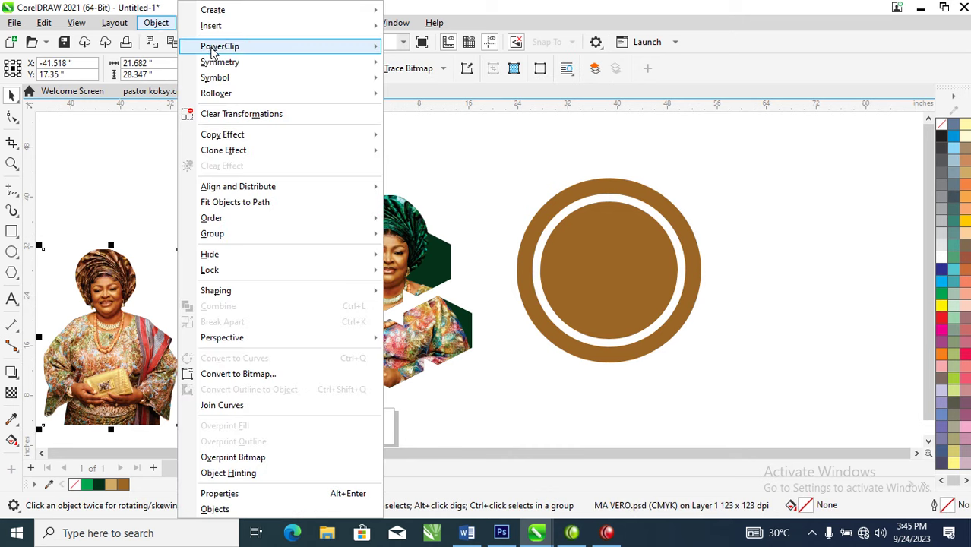
mouse_move(214, 52)
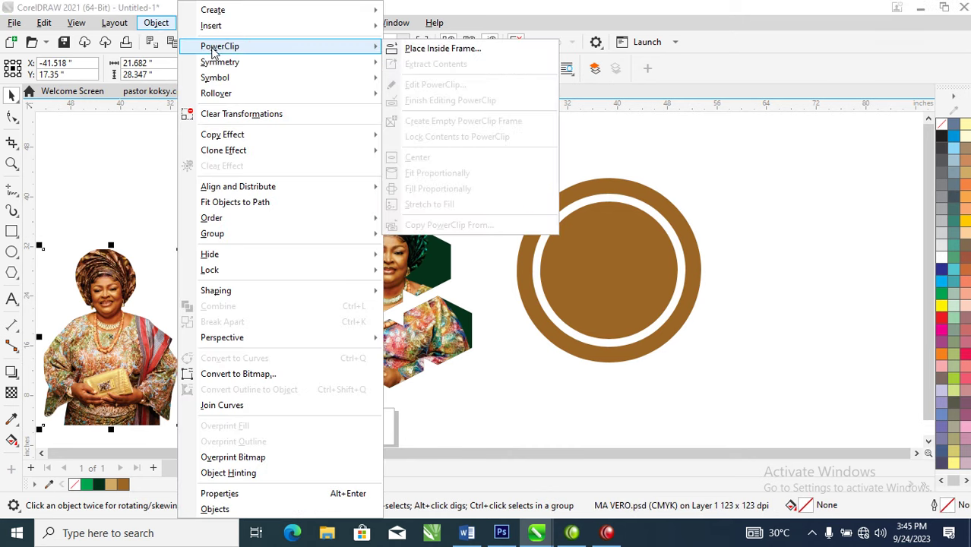
left_click(442, 52)
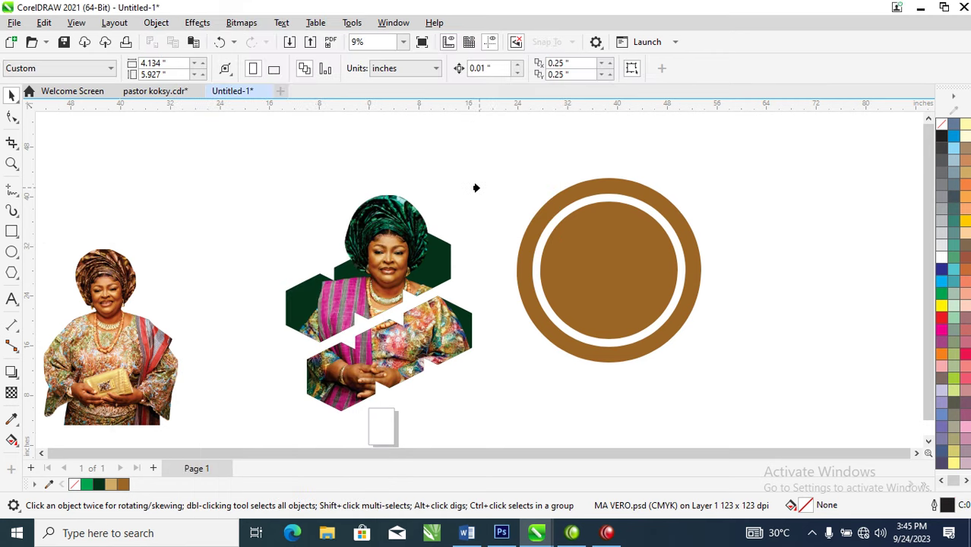
left_click(618, 247)
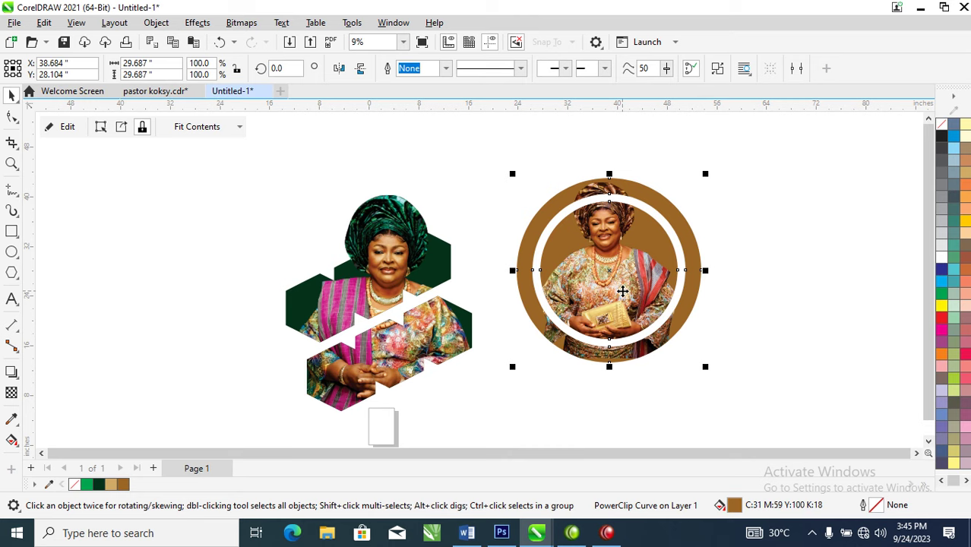
- Enlarge the photo inside the circle and move it higher
left_click(625, 258, "ctrl")
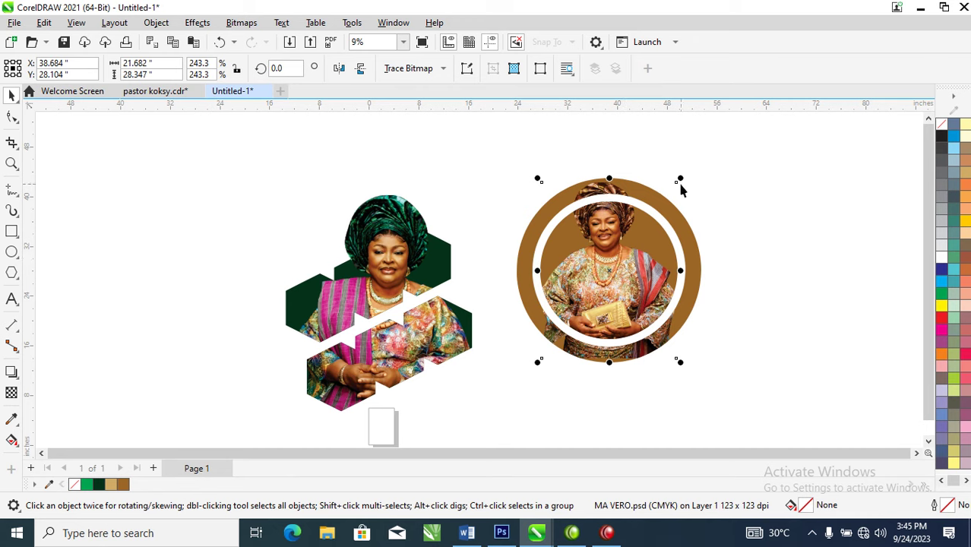
left_click_drag(682, 182, 728, 149)
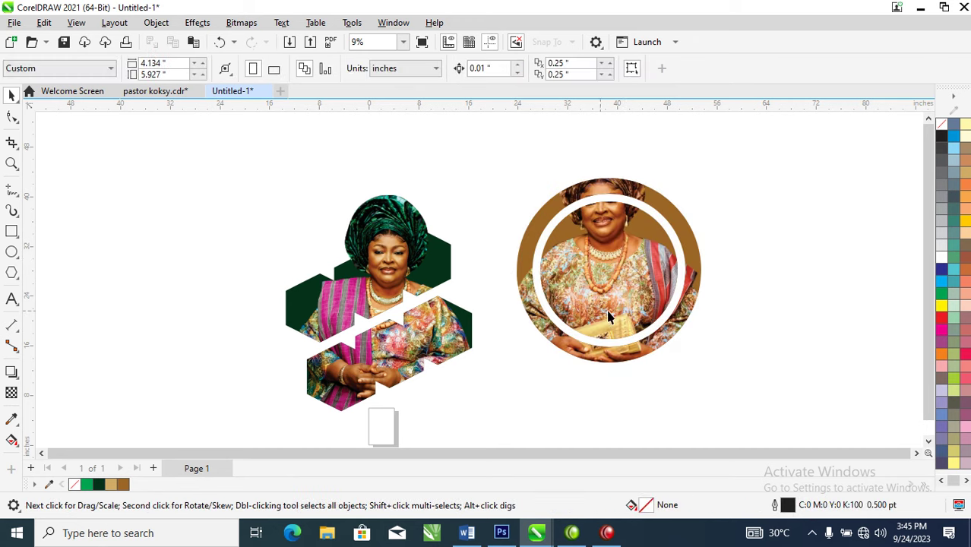
left_click_drag(627, 292, 630, 273)
left_click(839, 175)
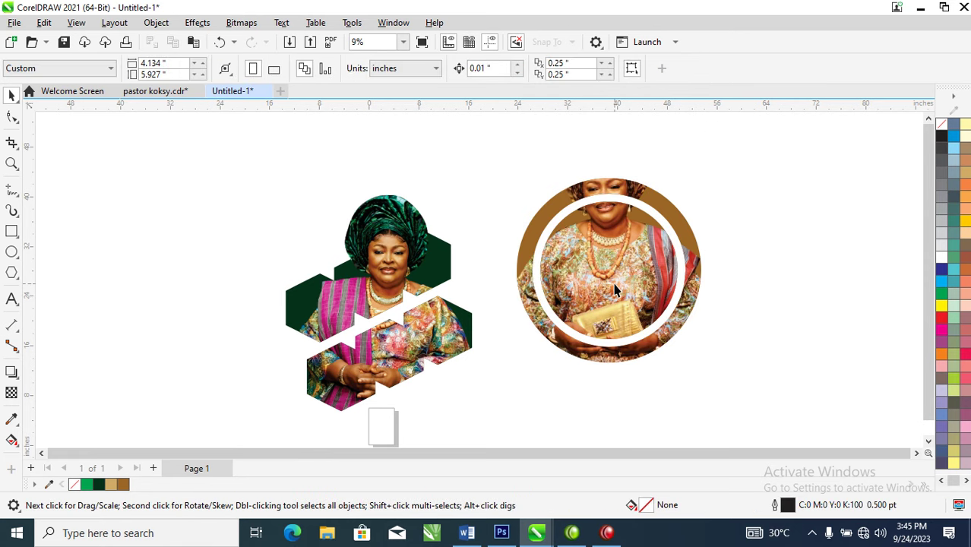
- Duplicate the framed circle and align the copy's centres onto the original with C and E
left_click(637, 255)
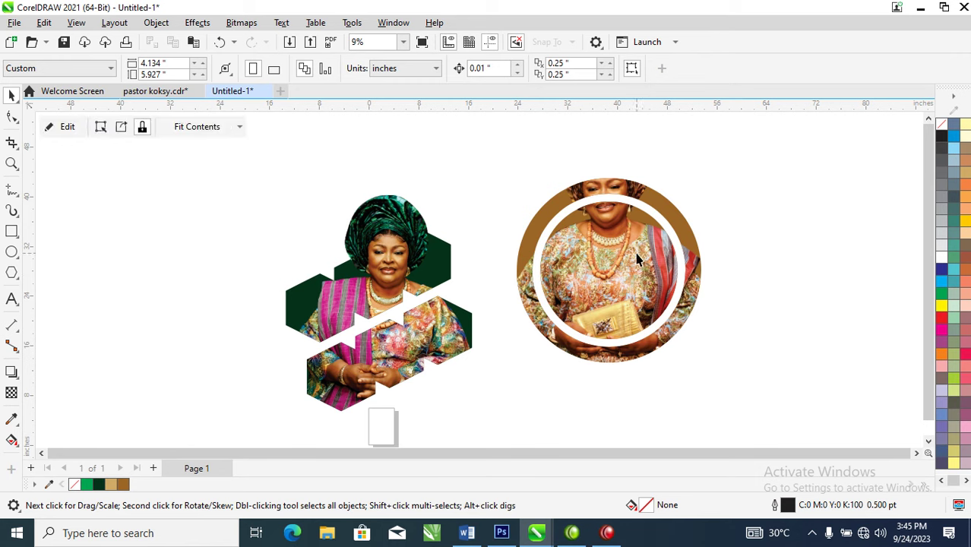
left_click_drag(615, 250, 797, 328)
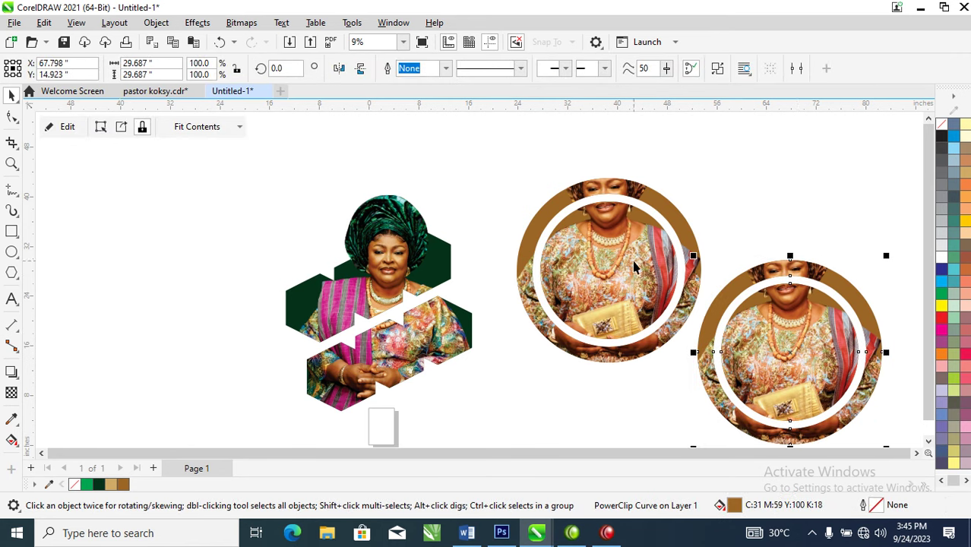
left_click(635, 265, "shift")
key("c")
key("e")
left_click(711, 262)
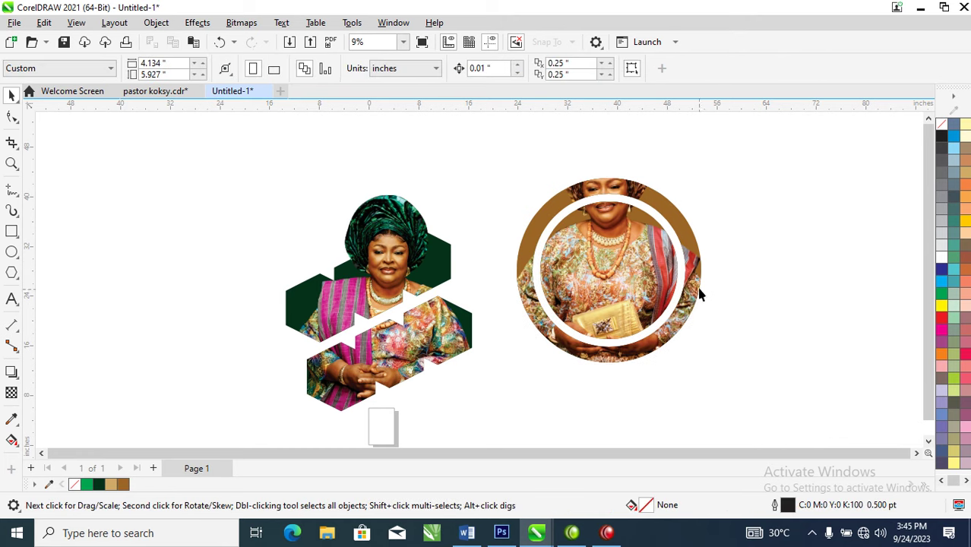
right_click(637, 273)
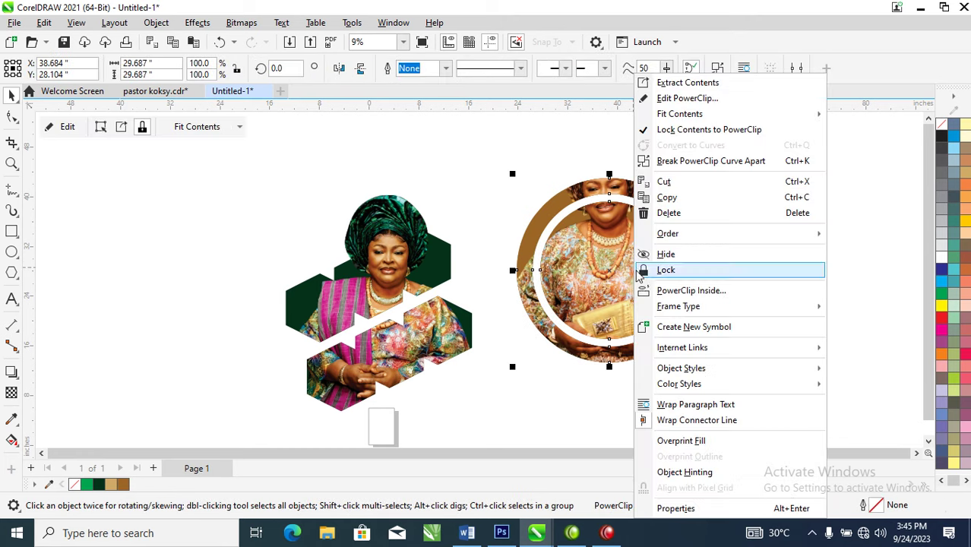
- Extract the photo from the top circle and raise its bottom nodes to mid-circle
left_click(707, 82)
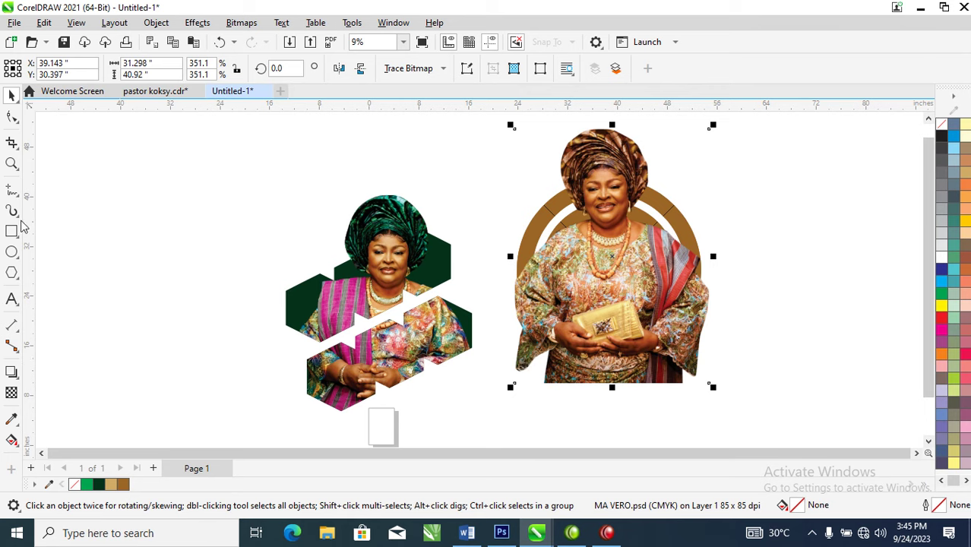
left_click(17, 126)
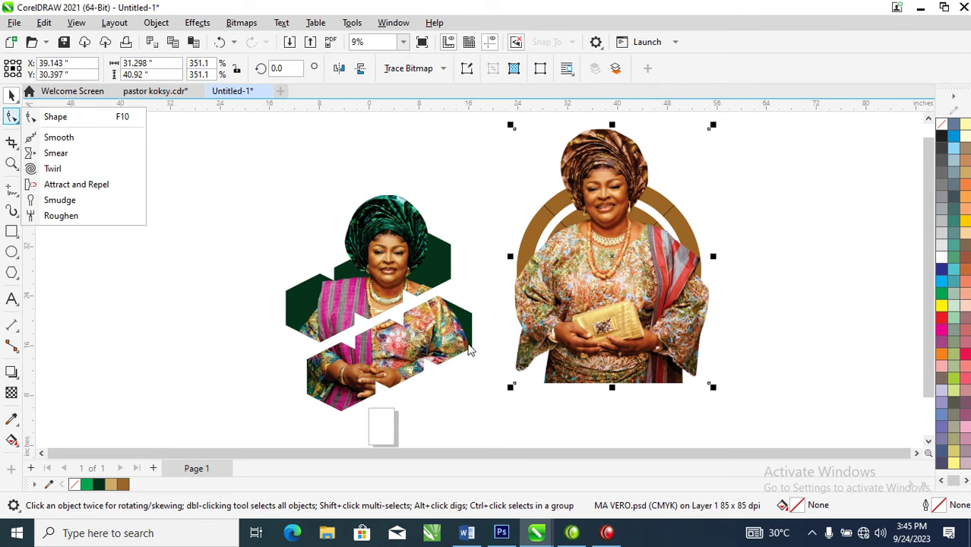
left_click(42, 118)
left_click_drag(488, 342, 783, 411)
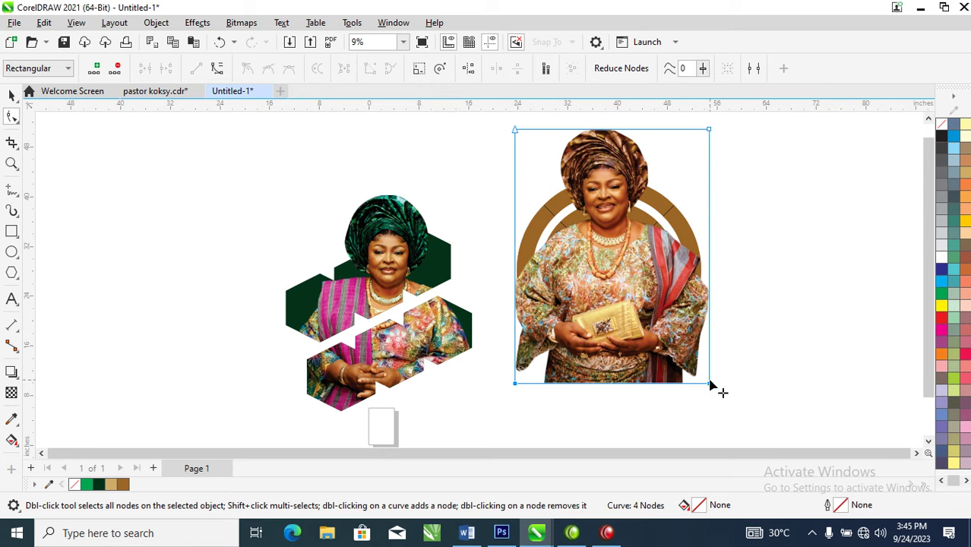
left_click_drag(711, 386, 711, 285)
- Add a horizontal guide and reshape the photo's crop outline along its right-hand nodes
left_click_drag(690, 106, 700, 160)
left_click(666, 214)
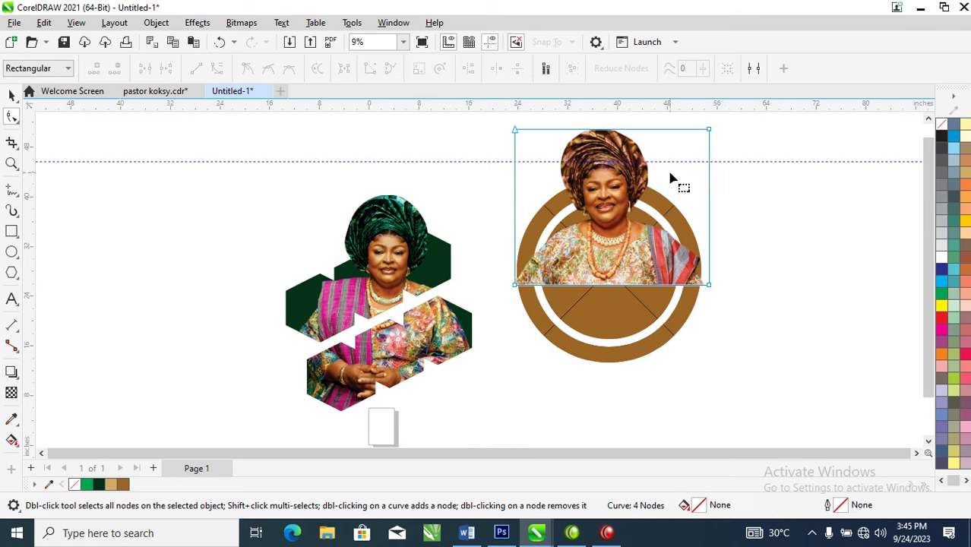
mouse_move(695, 121)
left_mouse_down()
mouse_move(774, 341)
mouse_move(682, 274)
mouse_move(641, 283)
mouse_move(657, 287)
left_mouse_up()
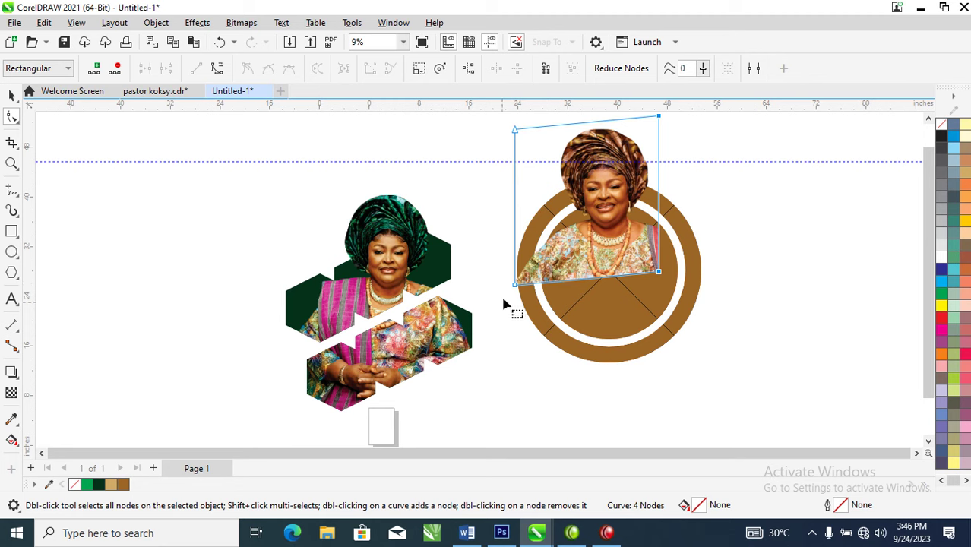
left_click_drag(515, 289, 578, 276)
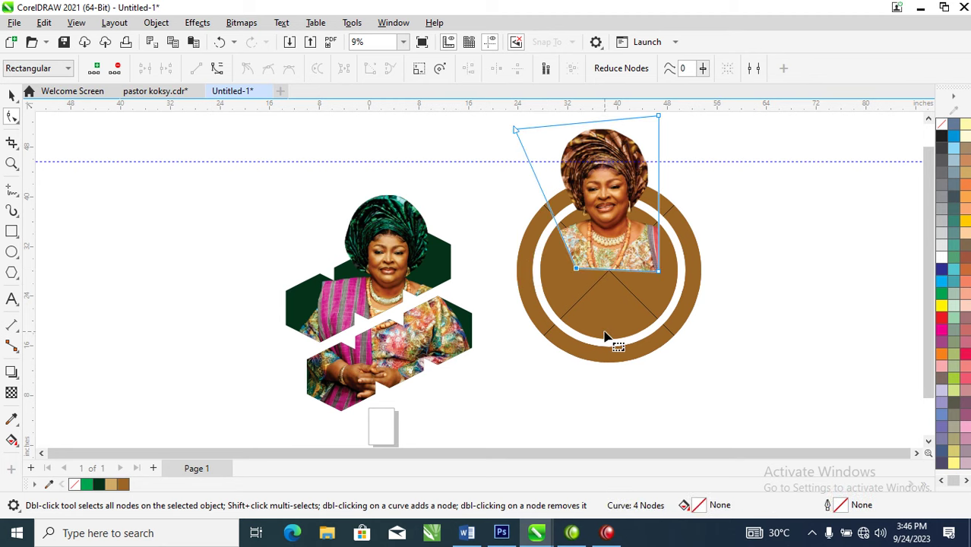
key("space")
- Send the plain brown circle behind the framed portrait
left_click(613, 313)
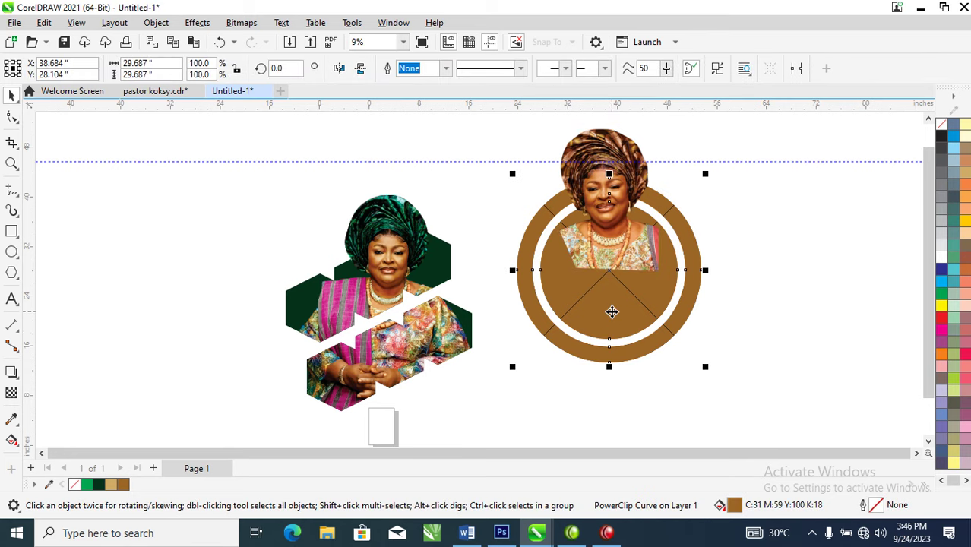
key("ctrl+z")
key("Escape")
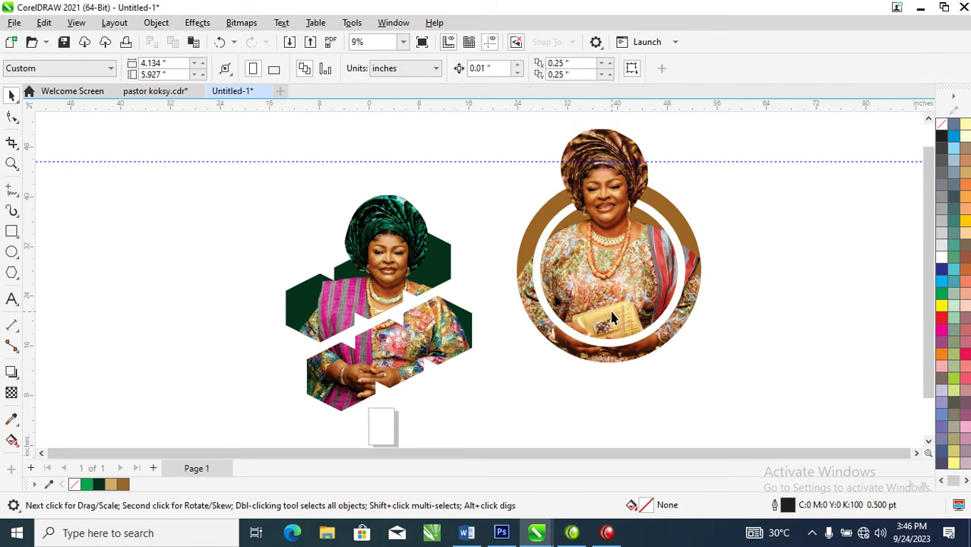